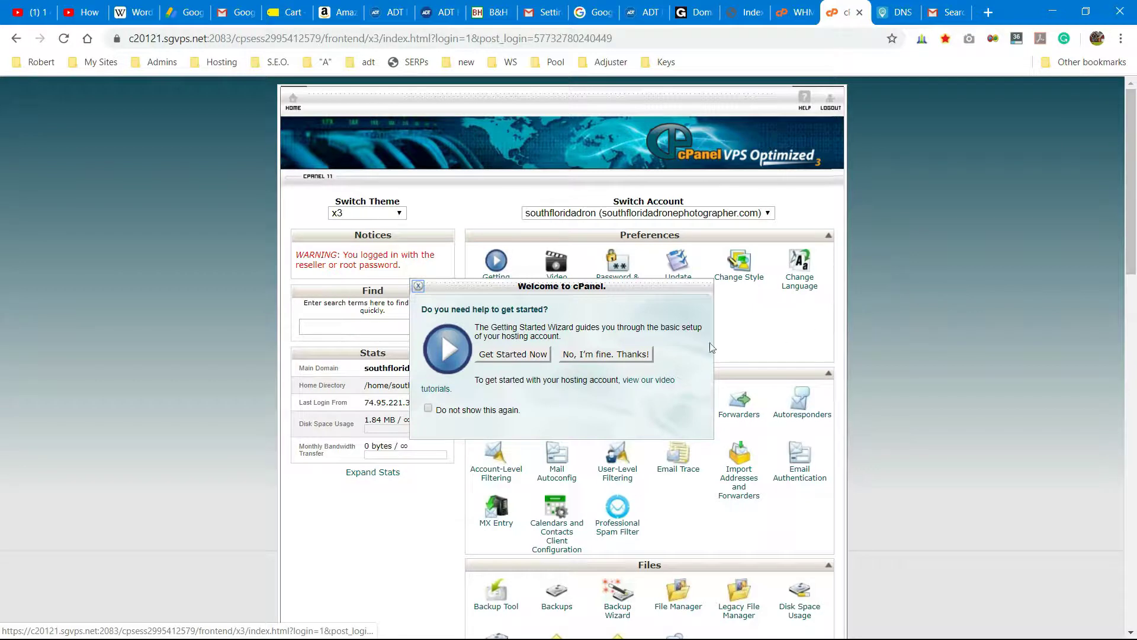
- Dismiss the cPanel welcome prompt and open Softaculous from Software and Services
click(619, 356)
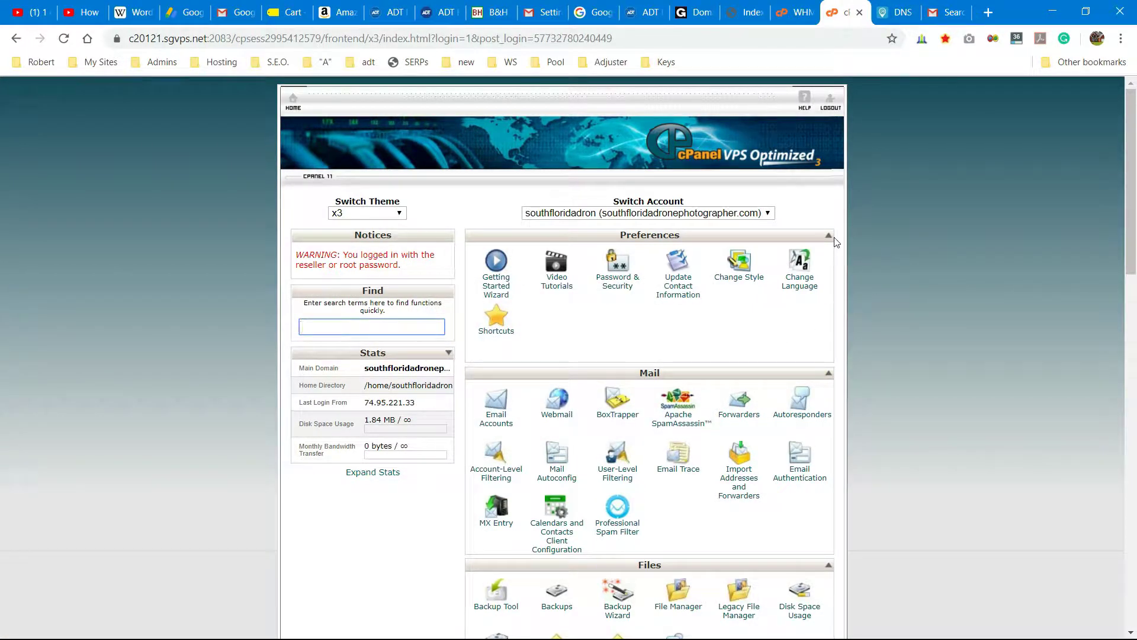
scroll(928, 262, down, 9)
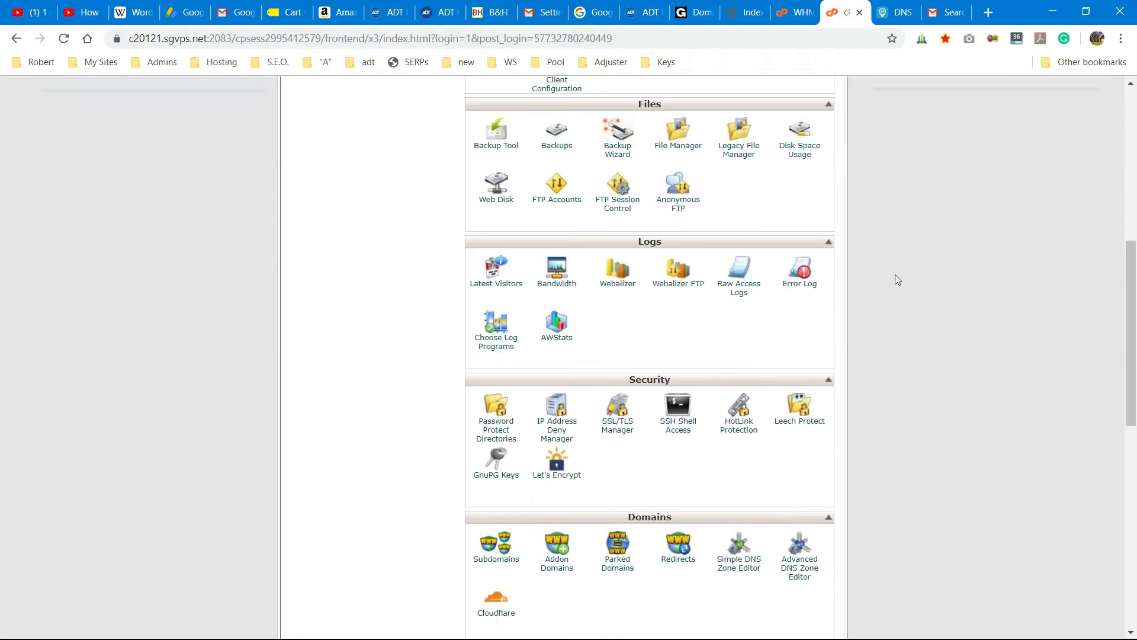
scroll(895, 275, down, 3)
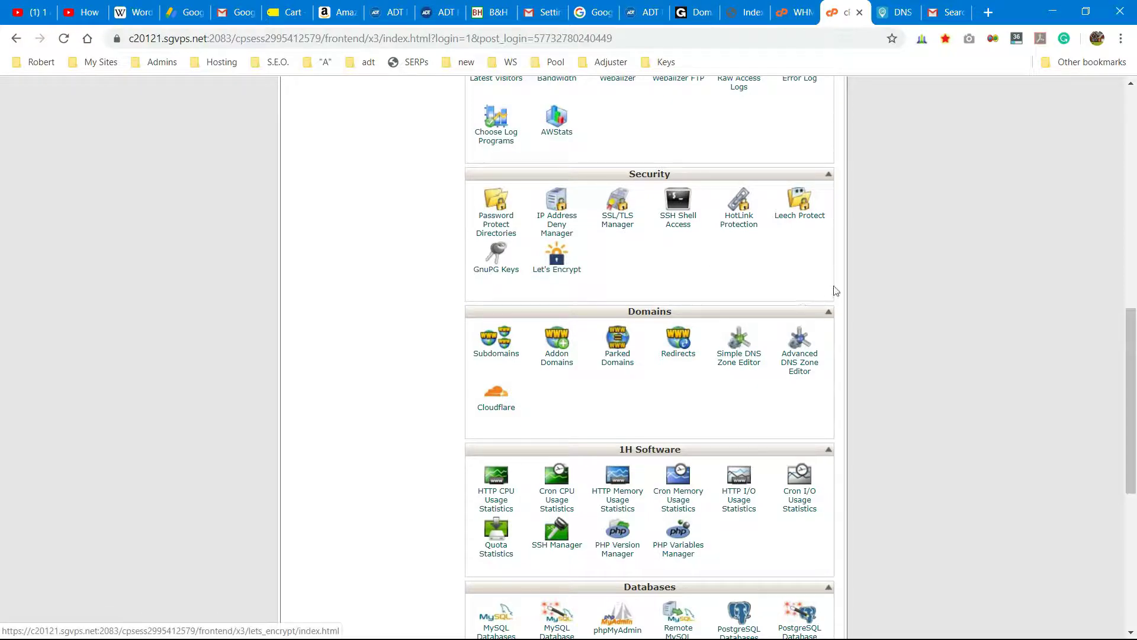
scroll(860, 284, down, 1)
scroll(862, 285, down, 2)
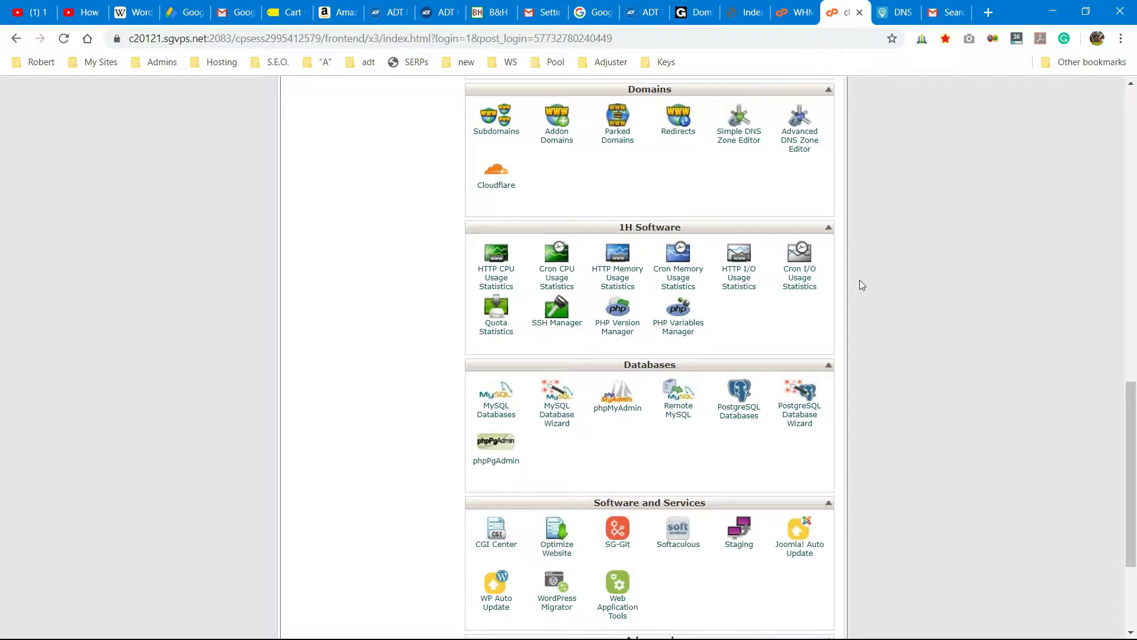
scroll(859, 279, down, 3)
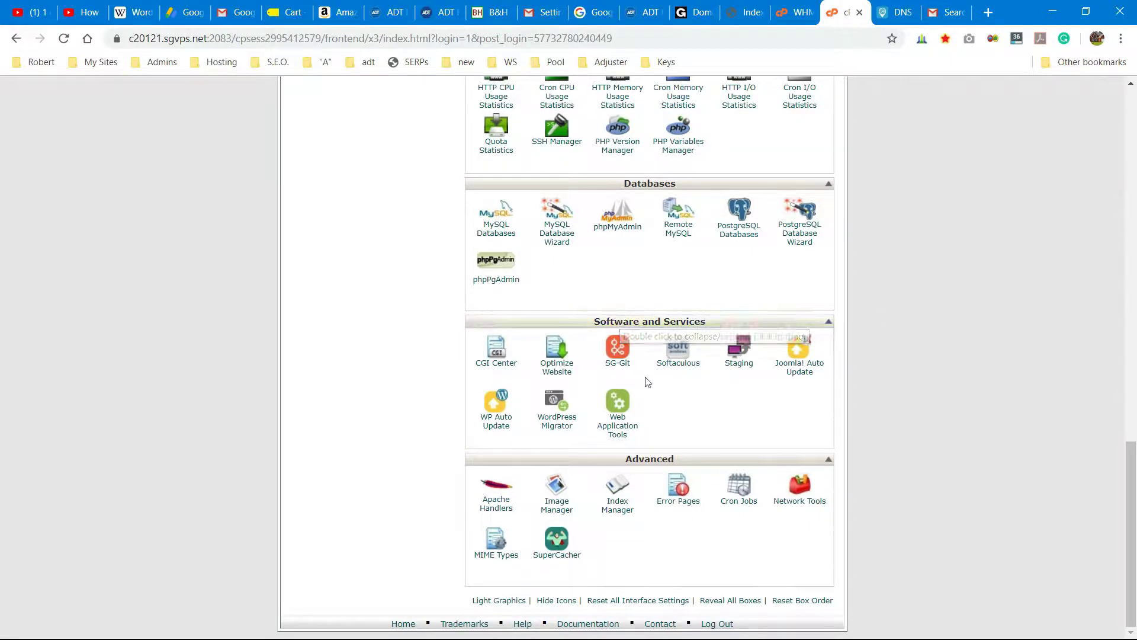
click(683, 354)
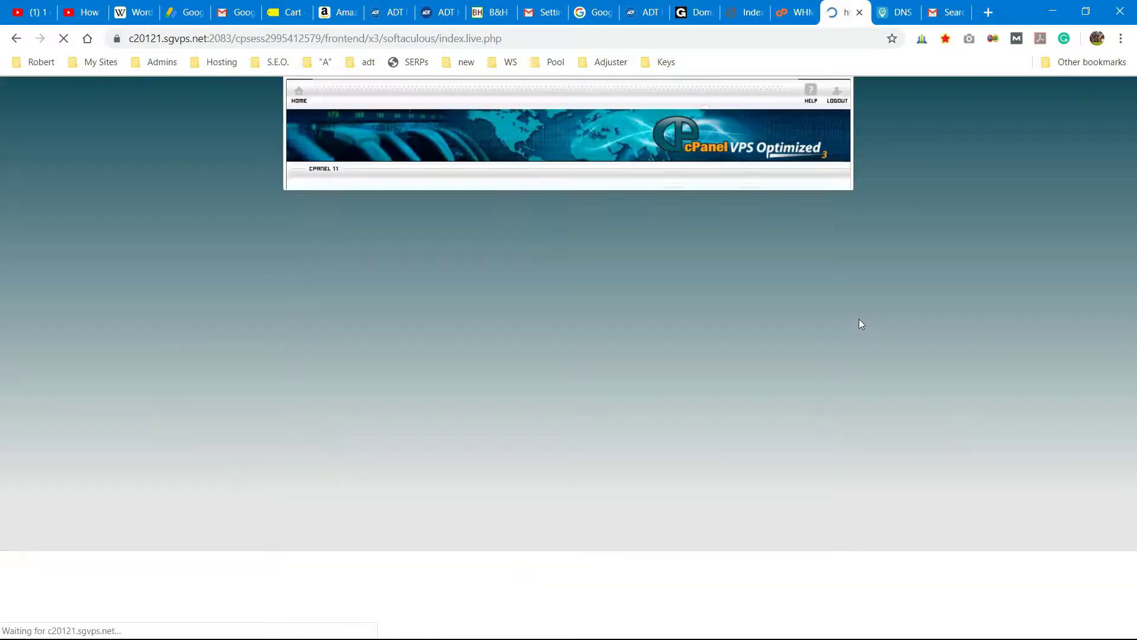
- Start a WordPress installation in Softaculous
scroll(768, 333, down, 1)
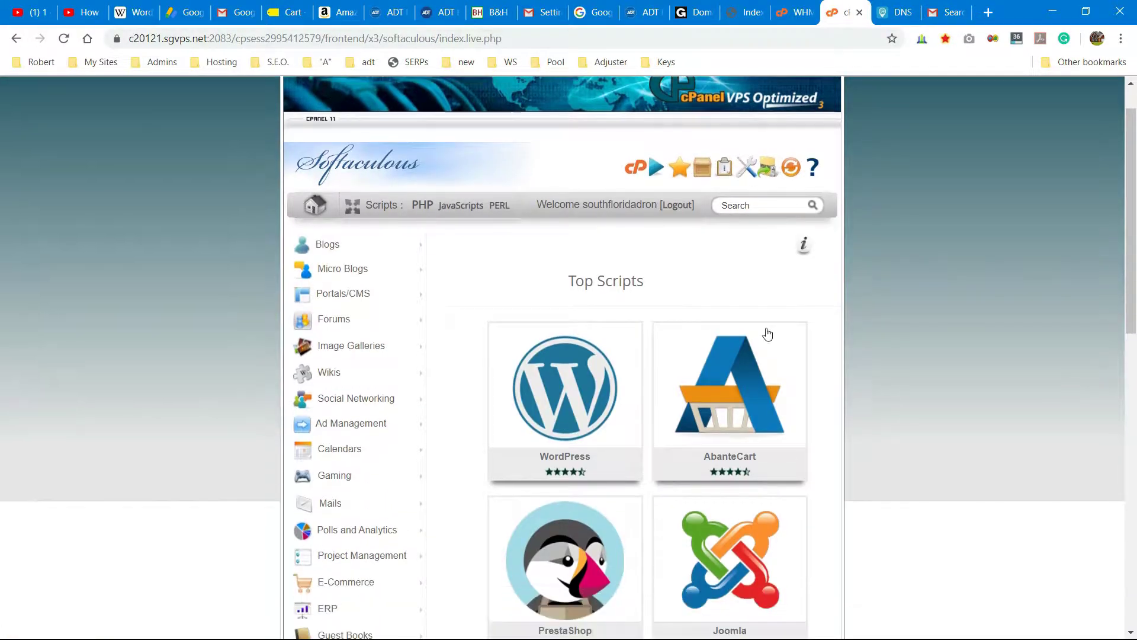
click(516, 405)
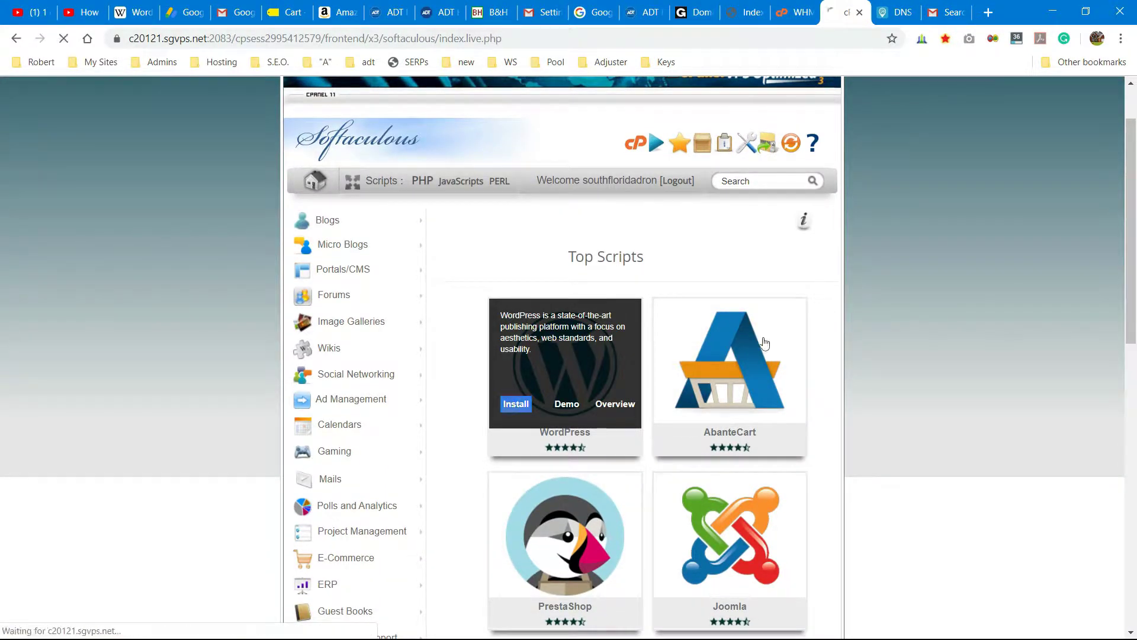
scroll(856, 311, down, 2)
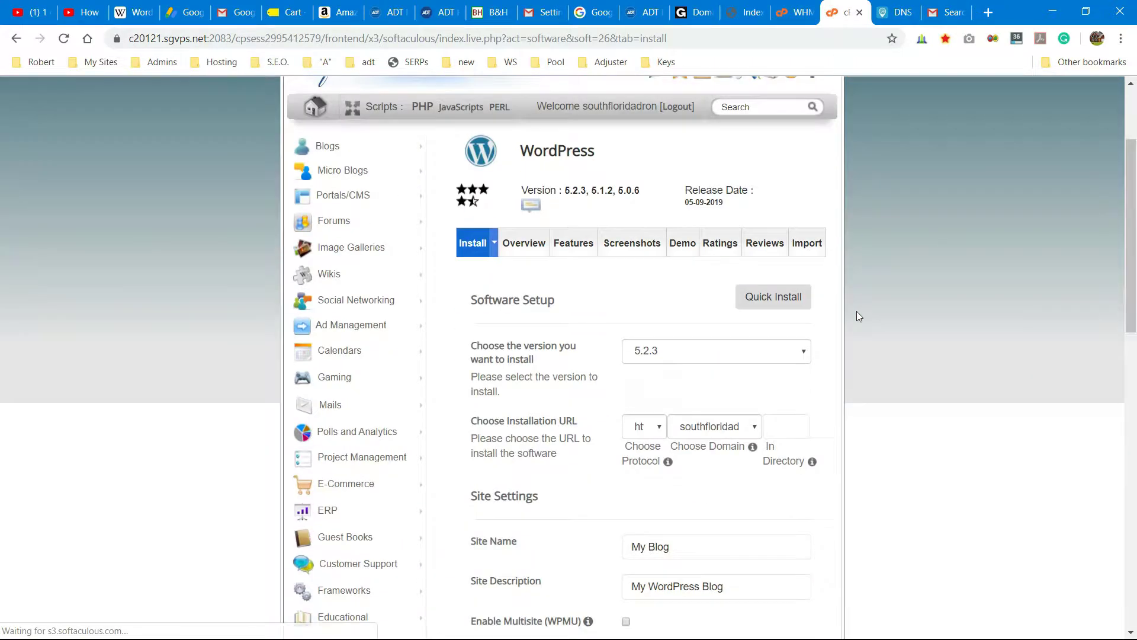
scroll(857, 311, down, 1)
scroll(858, 310, down, 1)
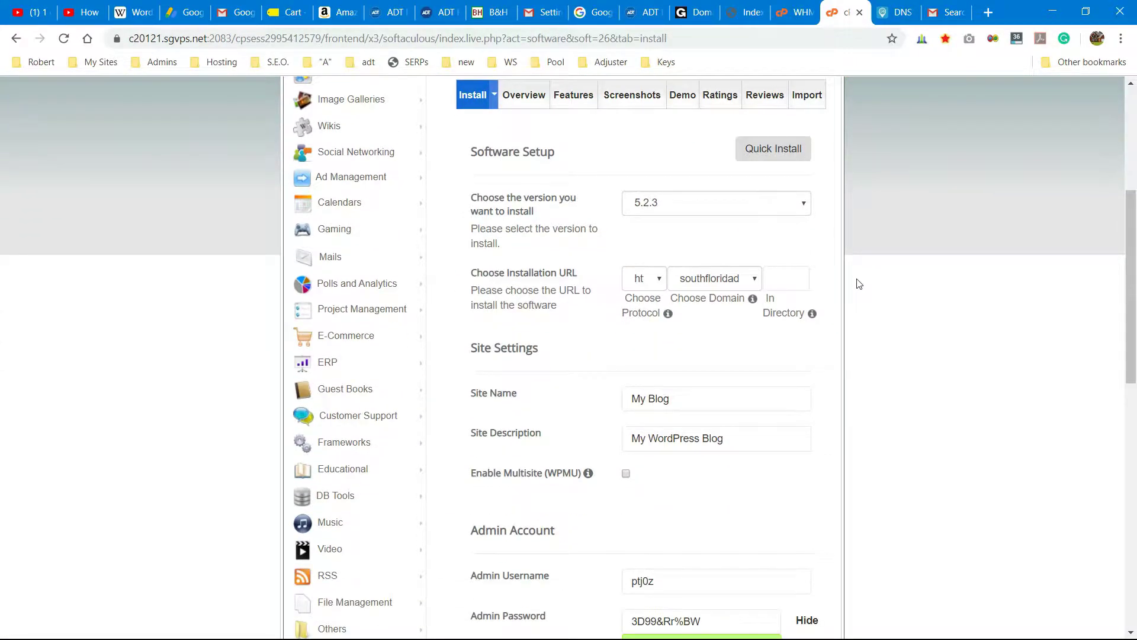
click(804, 205)
click(829, 207)
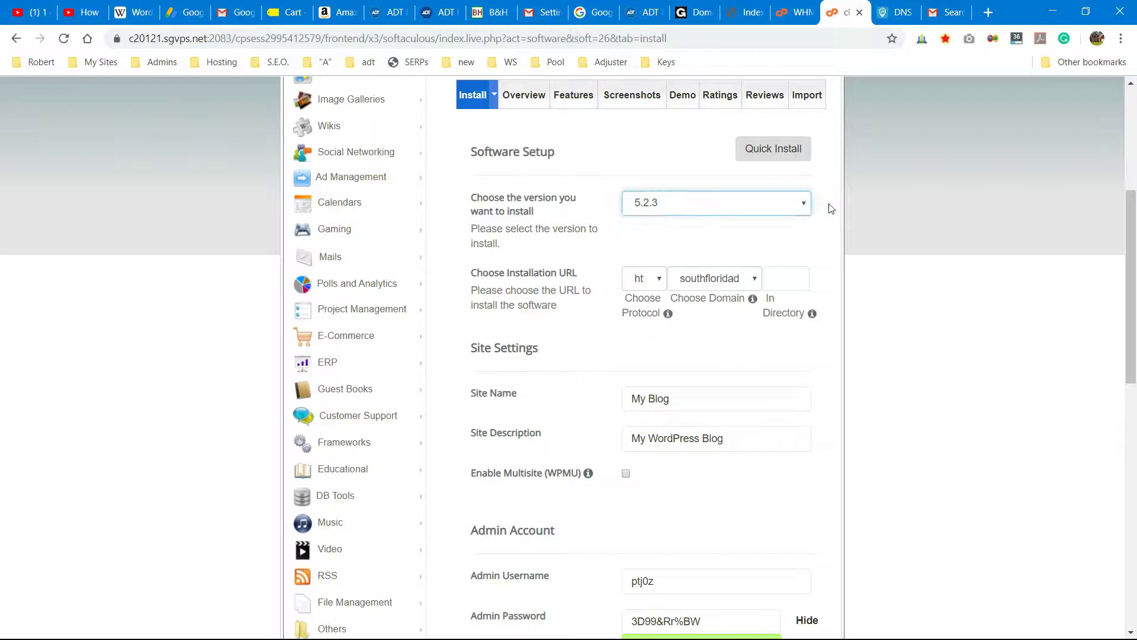
click(647, 278)
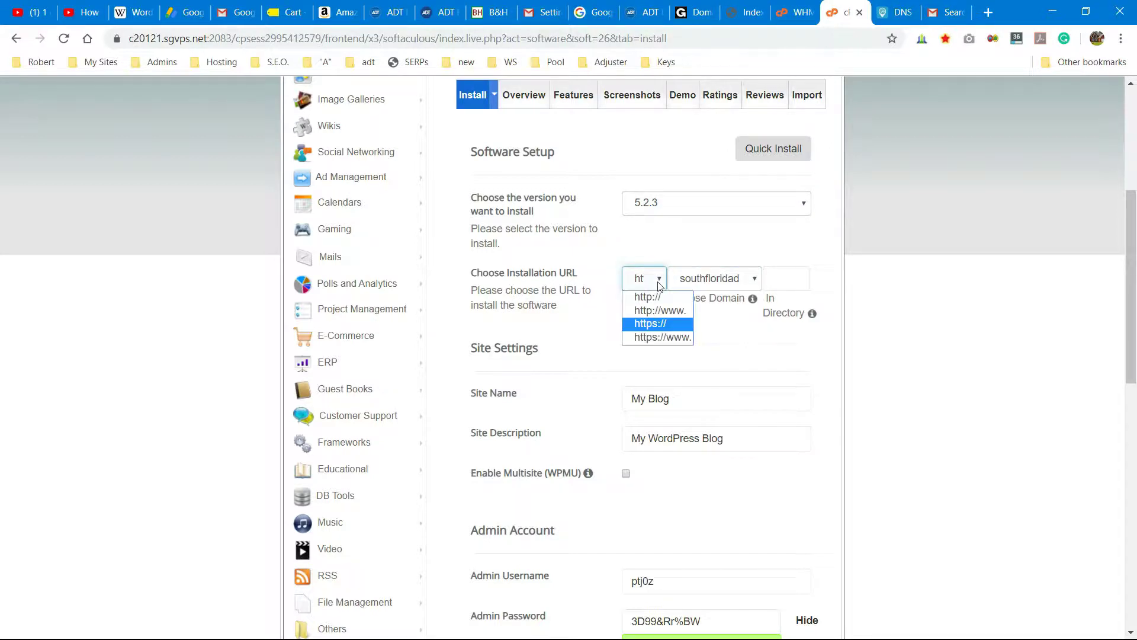
click(646, 326)
scroll(816, 347, down, 1)
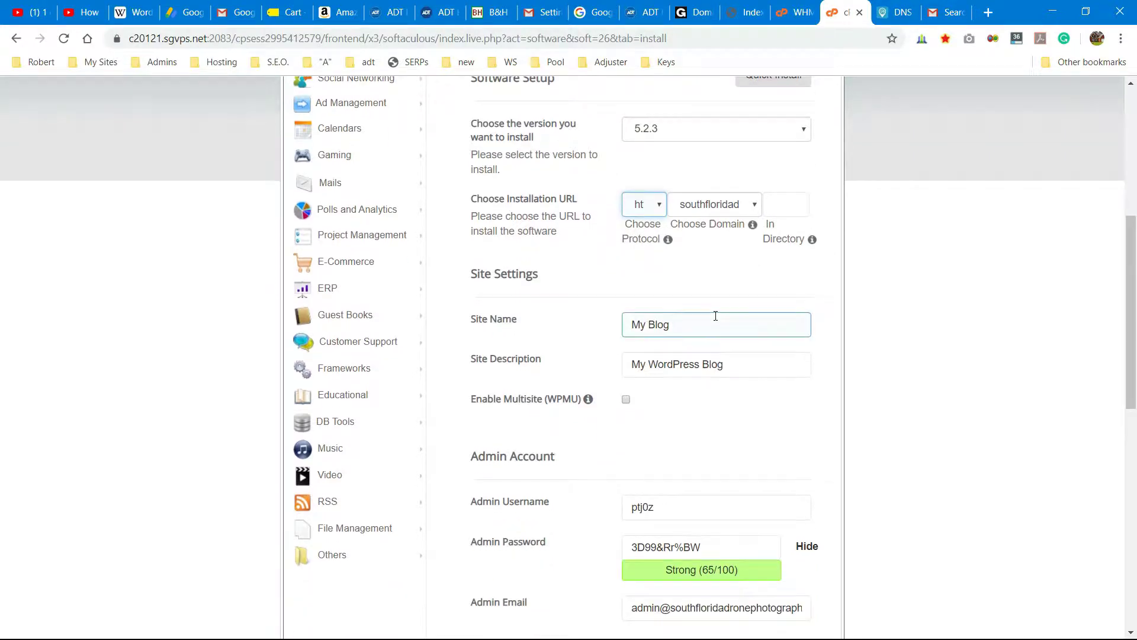
- Set Site Name to 'Drone Photography in Florida' and Site Description to 'Anything you want to put here'
triple_click(717, 322)
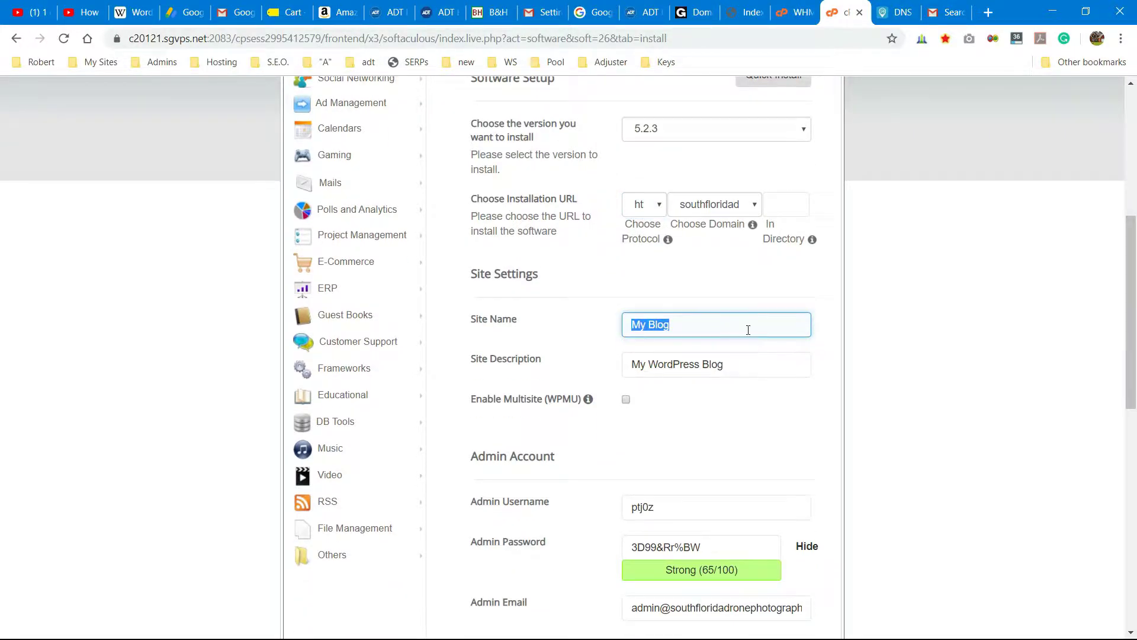
text(Drone Photograph)
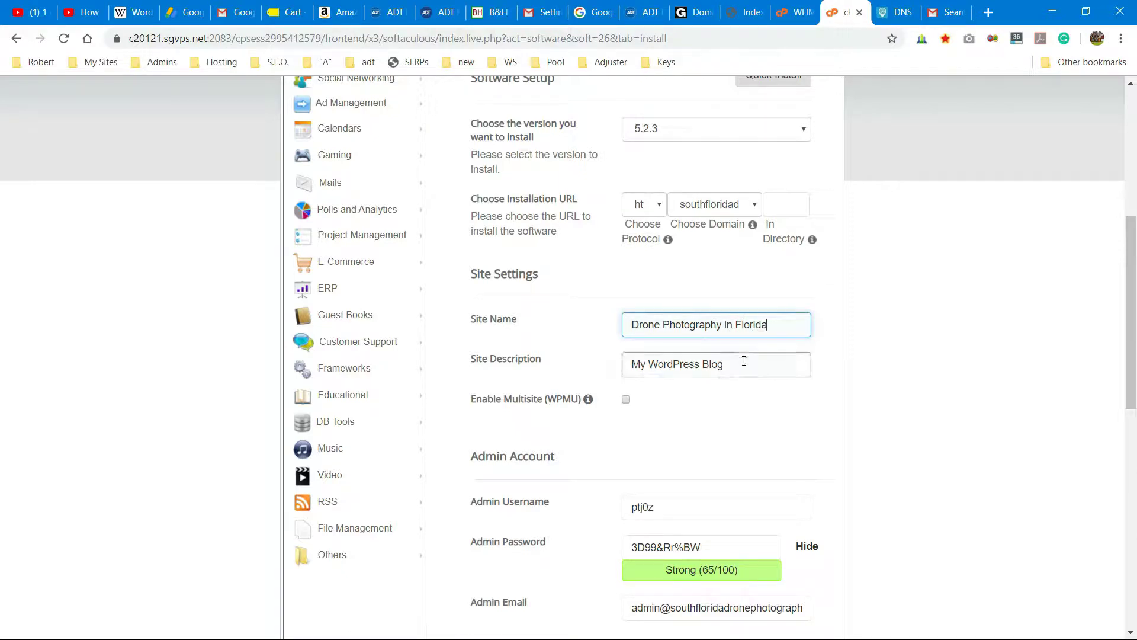
drag(748, 361, 532, 355)
text(A)
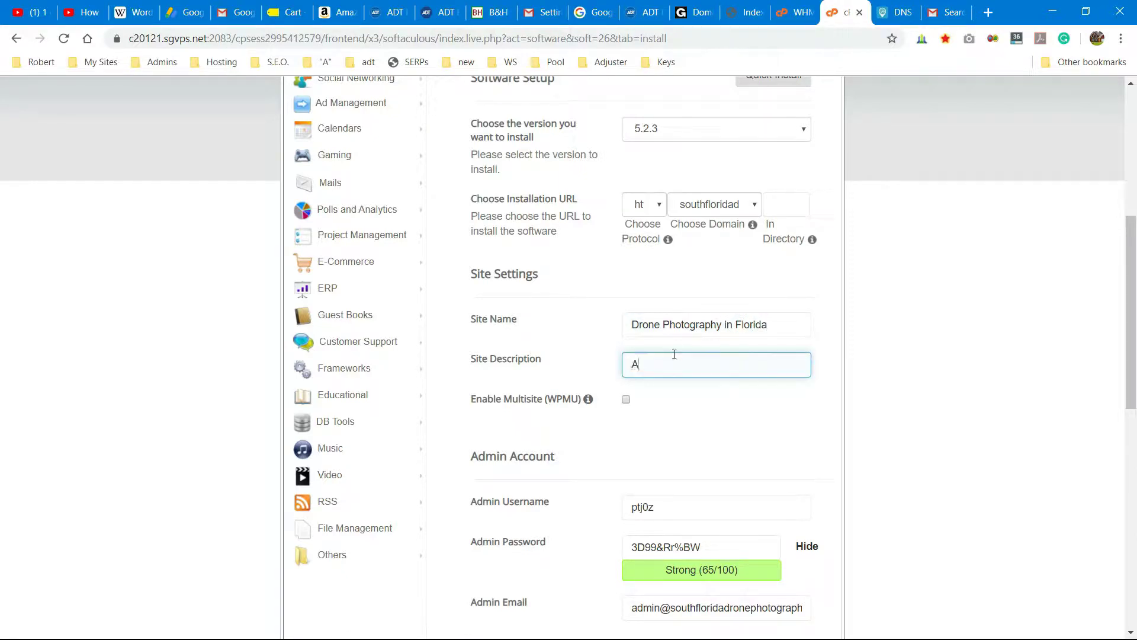
text(nything you want to put here)
scroll(676, 354, down, 1)
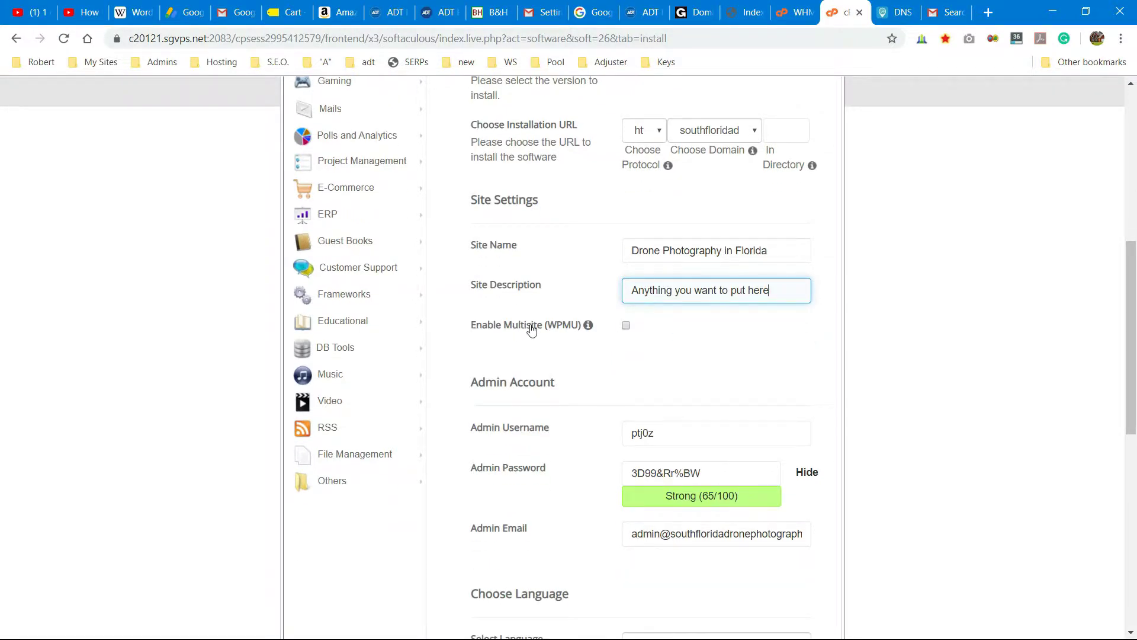
scroll(688, 371, down, 2)
- Replace the generated admin username with a custom username
click(624, 285)
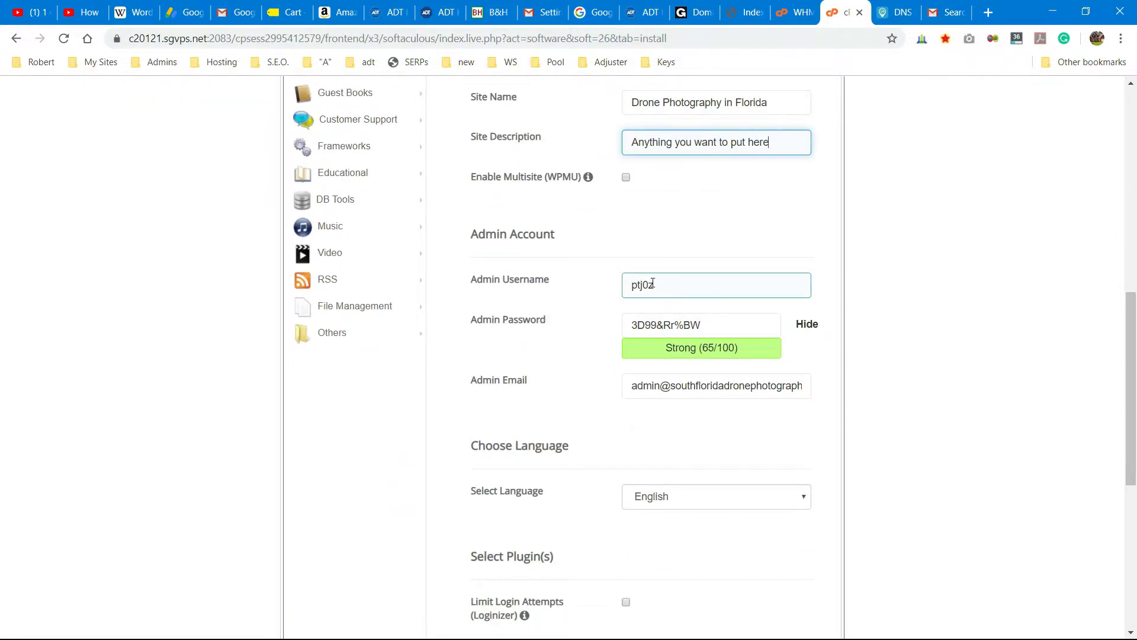
drag(630, 286, 691, 288)
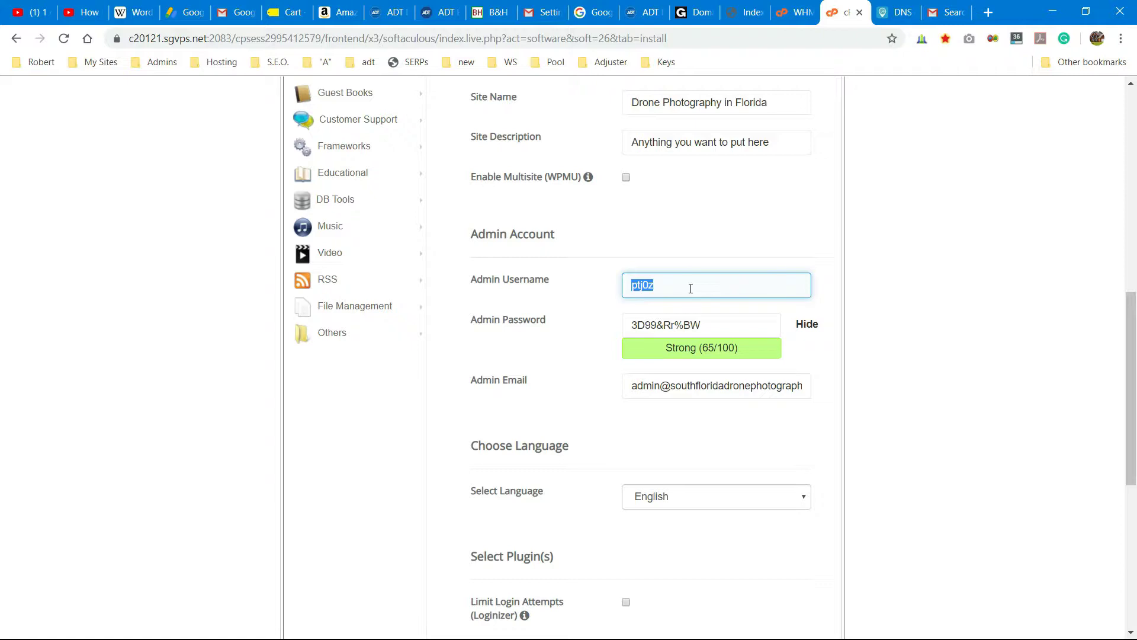
text(webmaster)
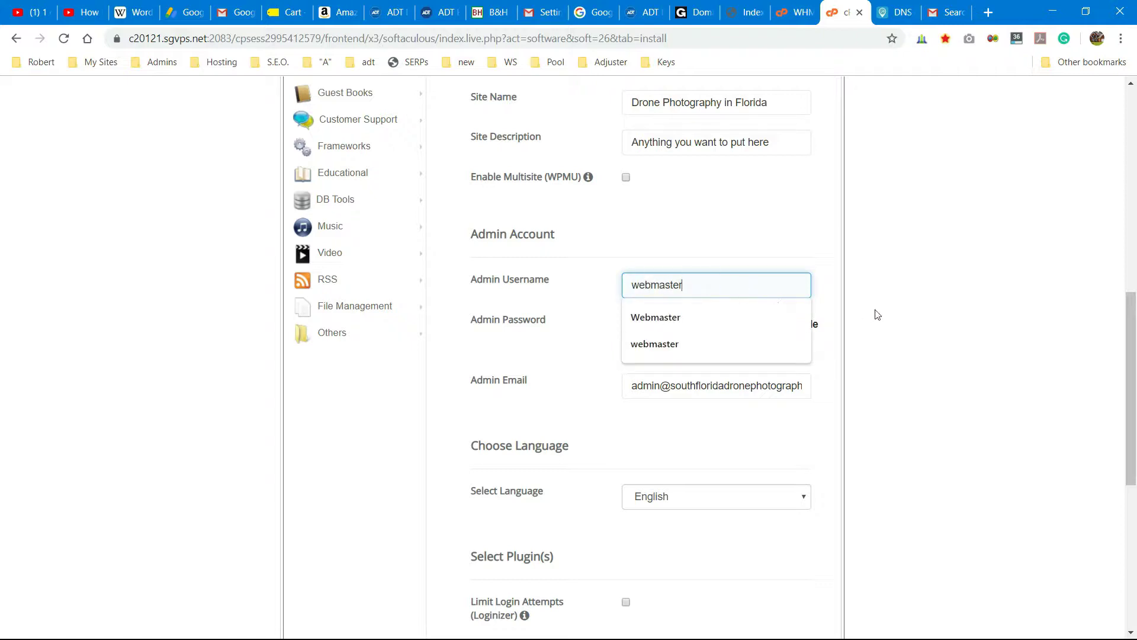
click(877, 314)
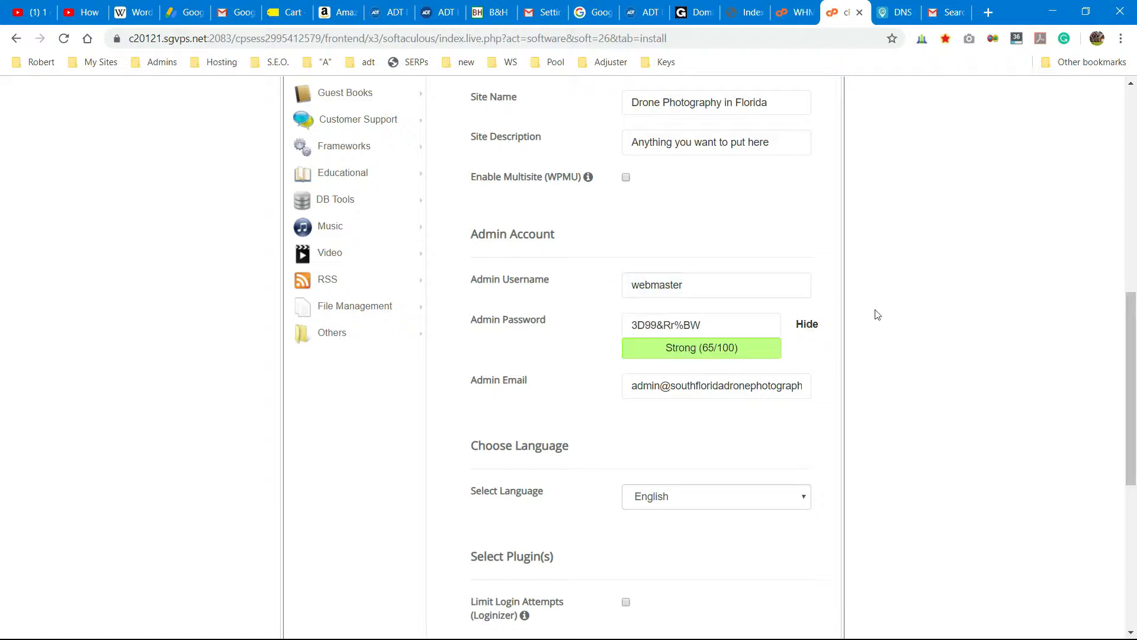
- Replace the generated admin password with a new password rated Strong (98/100)
click(753, 325)
drag(752, 325, 590, 323)
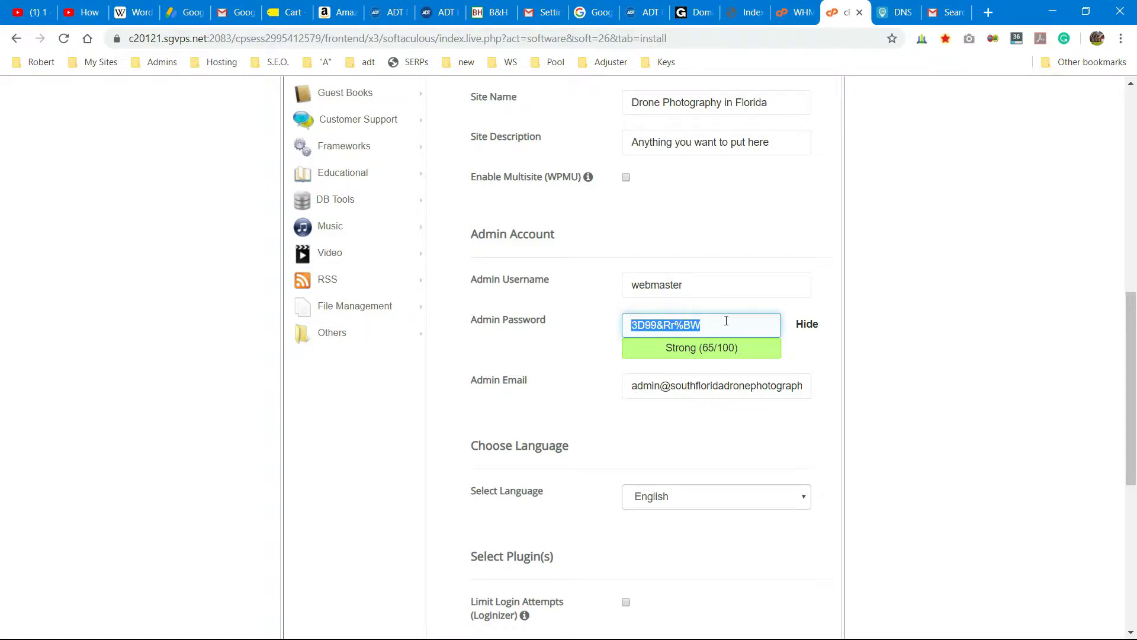
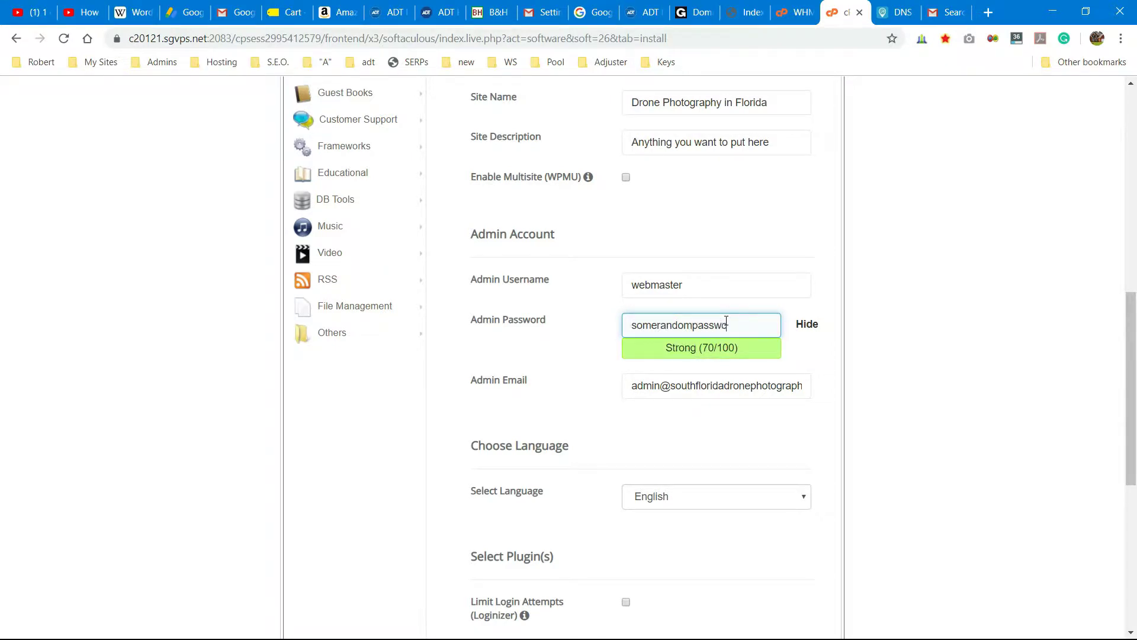
- Include the Classic Editor plugin and leave out WordPress Starter
scroll(784, 281, down, 3)
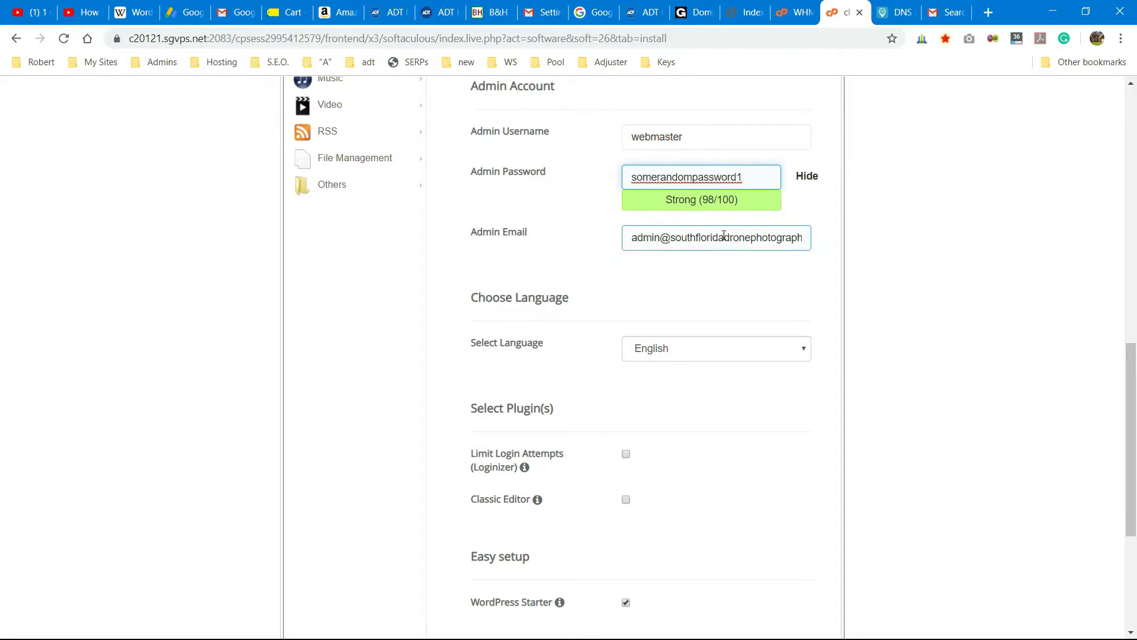
scroll(794, 314, down, 3)
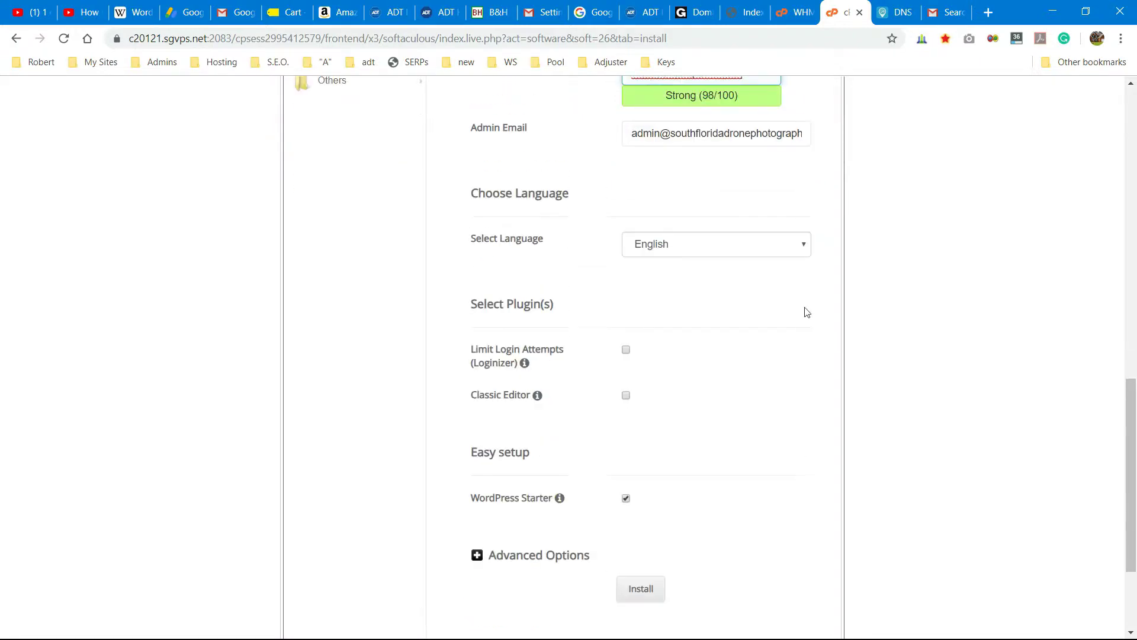
scroll(725, 323, down, 2)
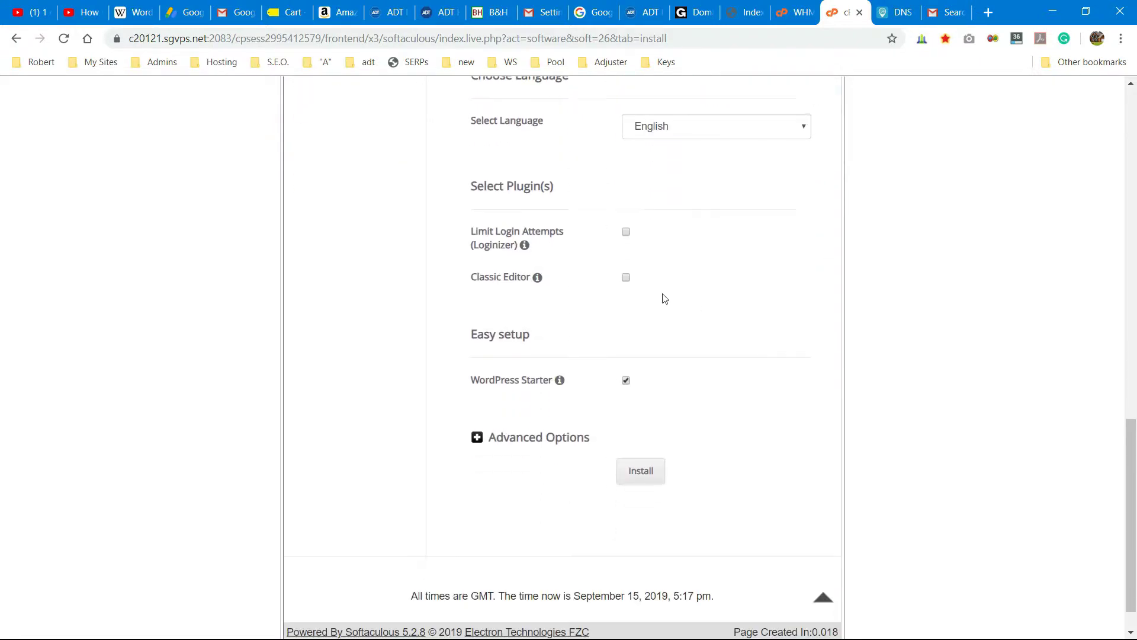
click(626, 279)
scroll(439, 371, down, 1)
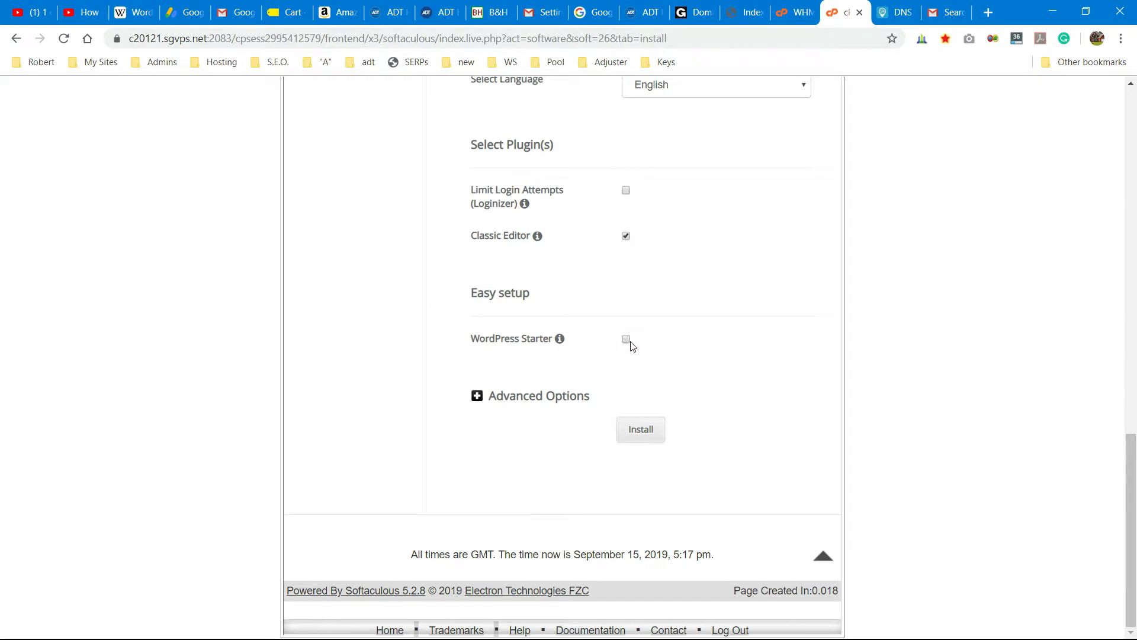
click(626, 340)
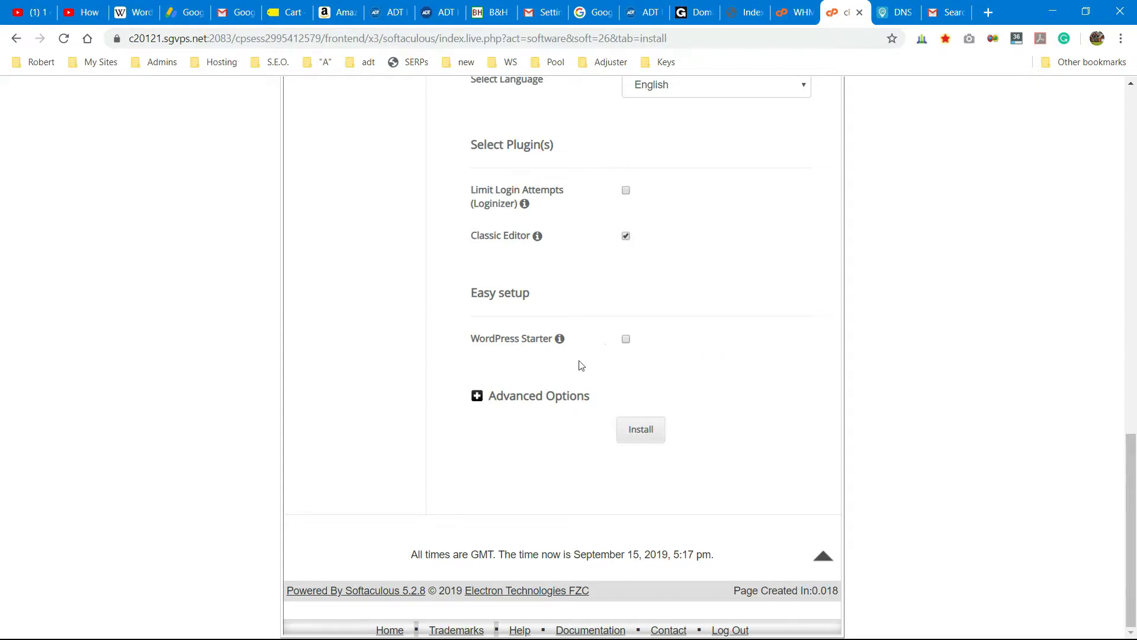
- Expand Advanced Options and launch the WordPress installation
click(480, 393)
scroll(812, 376, down, 3)
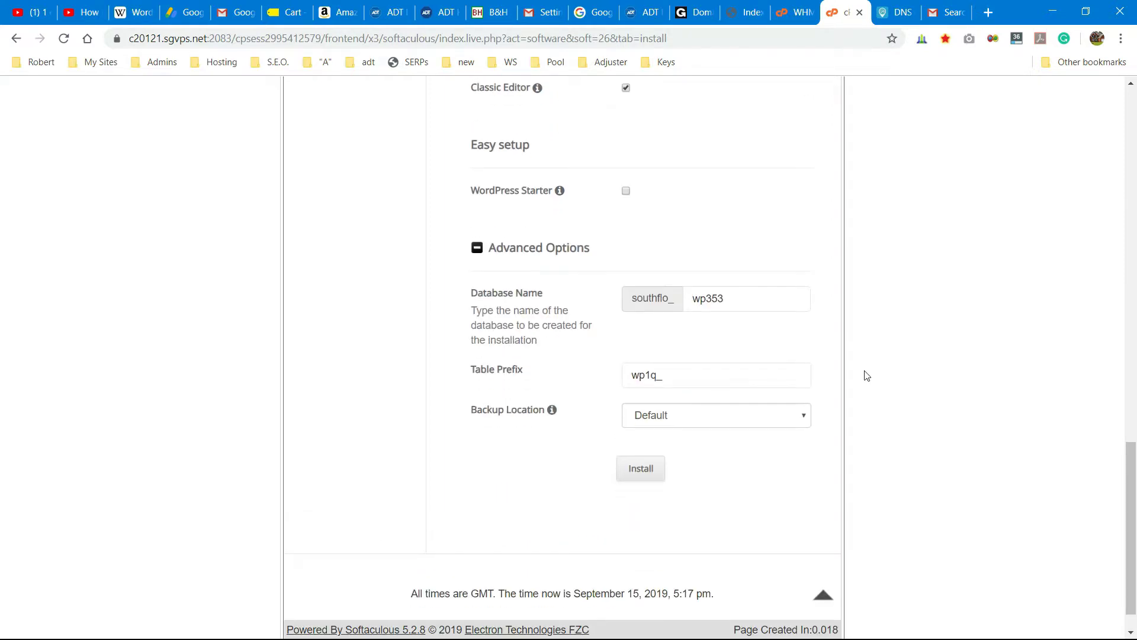
scroll(866, 376, up, 4)
scroll(866, 375, down, 5)
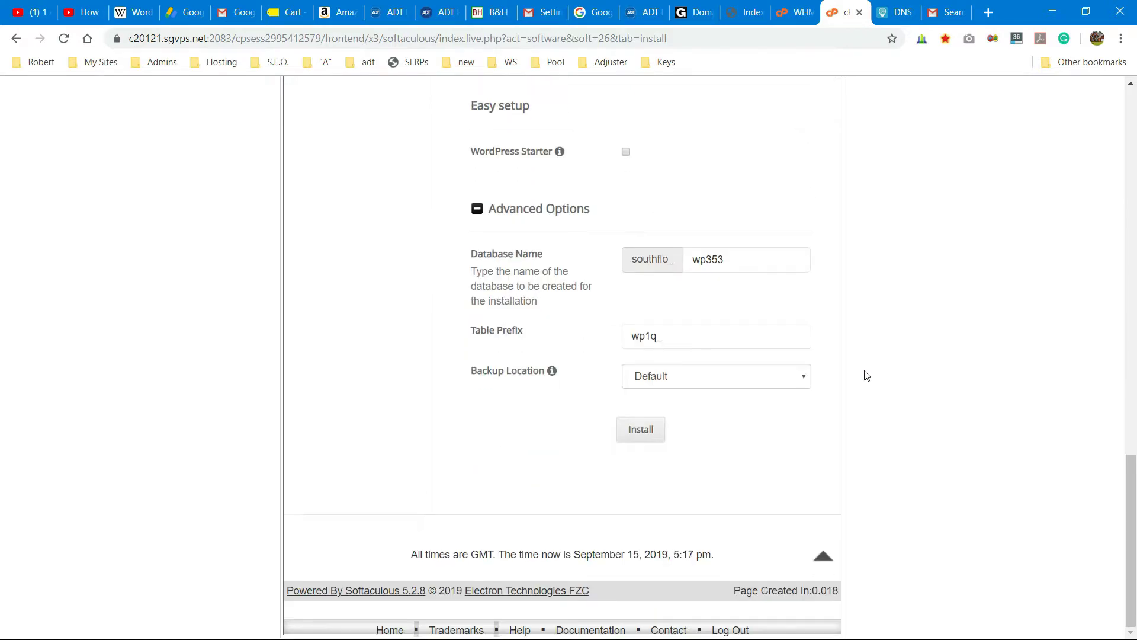
click(641, 430)
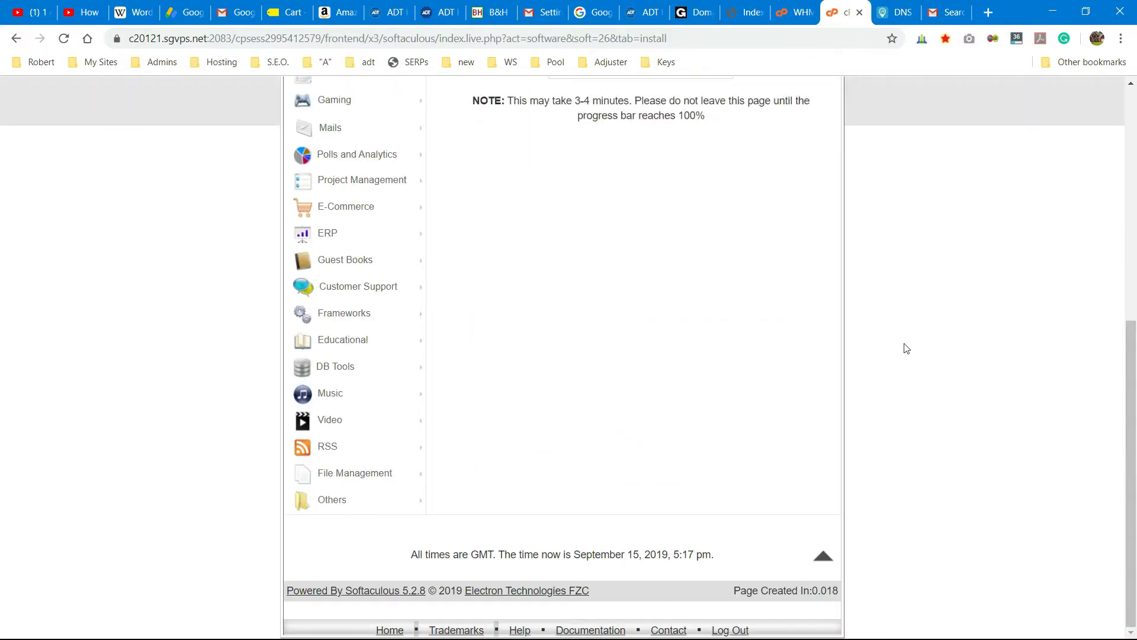
- Wait for the install to reach 100% with a success message, then switch to the site's domain tab
scroll(903, 348, up, 5)
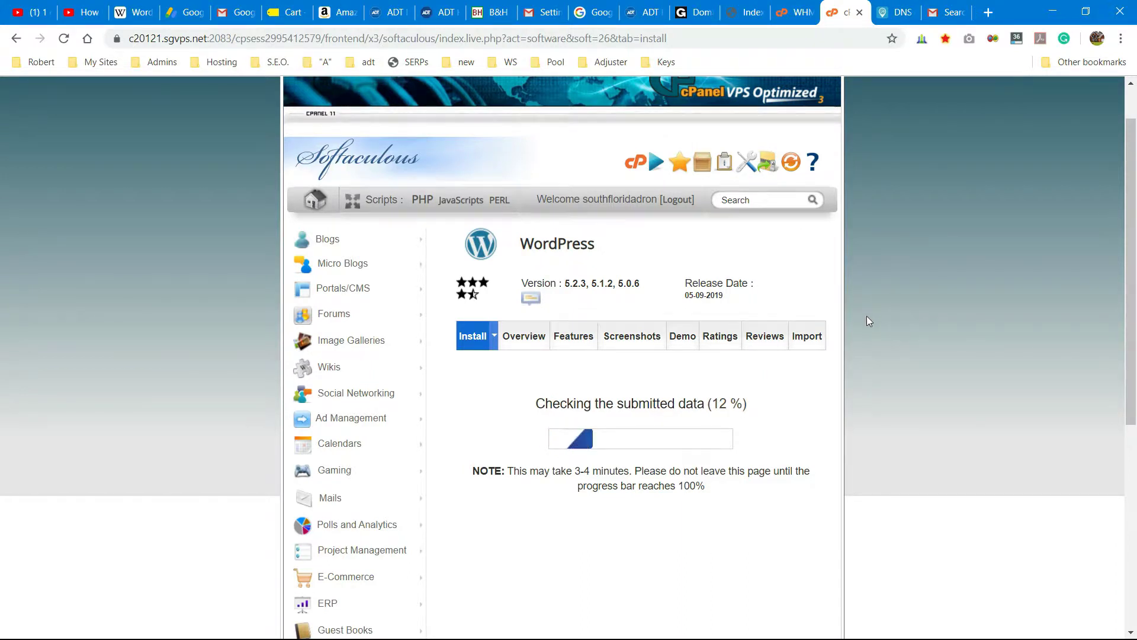
scroll(867, 316, down, 1)
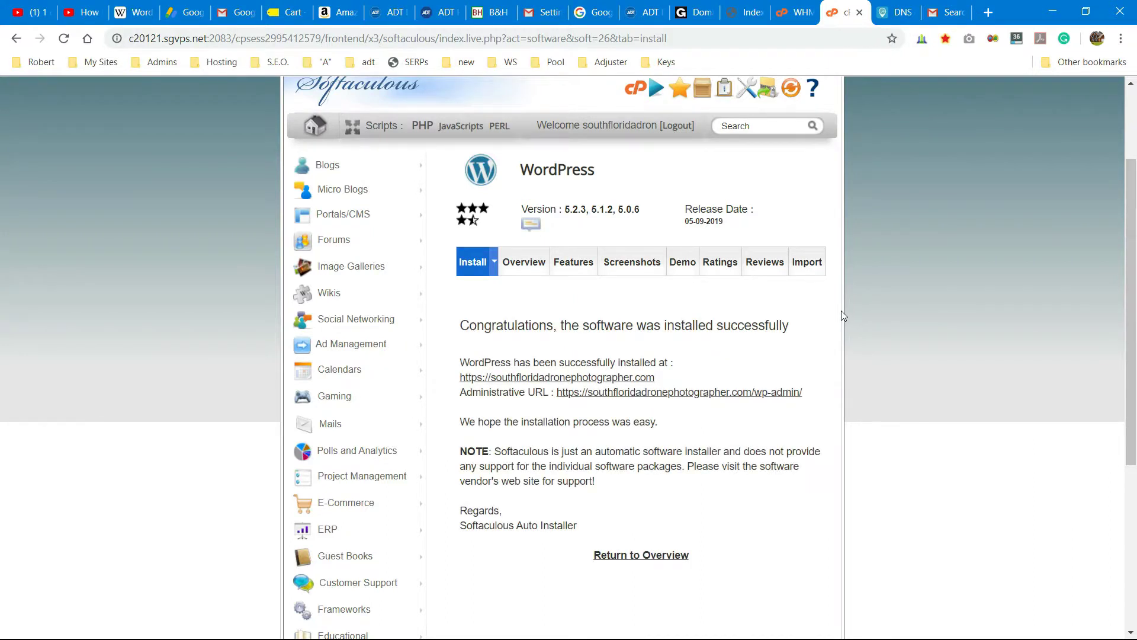
scroll(843, 315, down, 1)
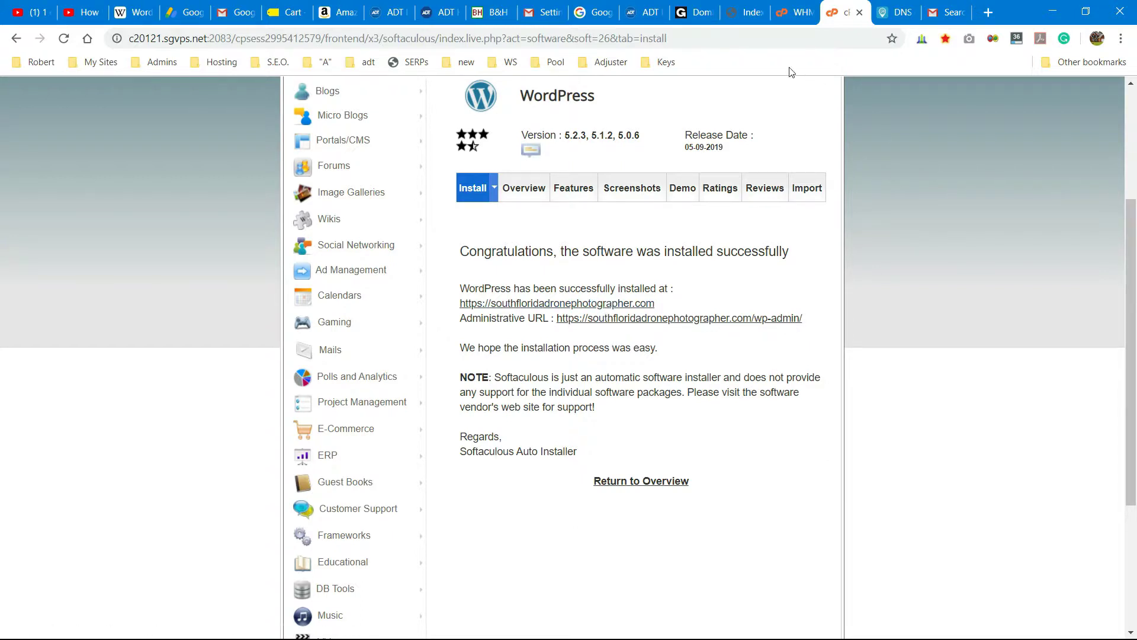
click(740, 20)
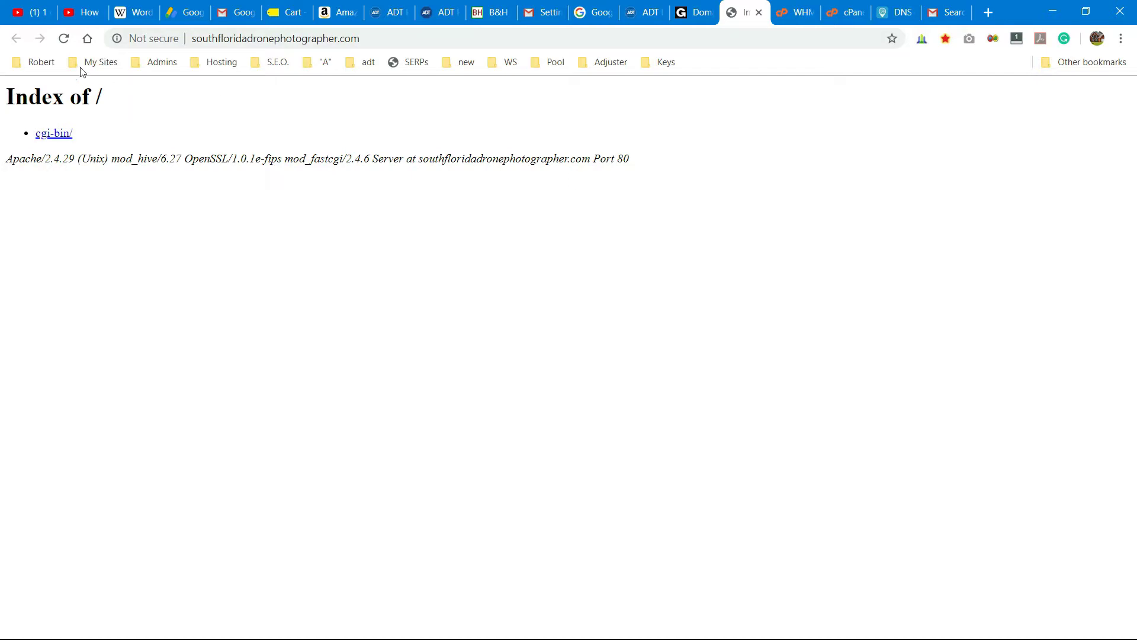
- Reload the domain to view the 'Drone Photography in Florida' homepage, then return to the cPanel tab
click(63, 38)
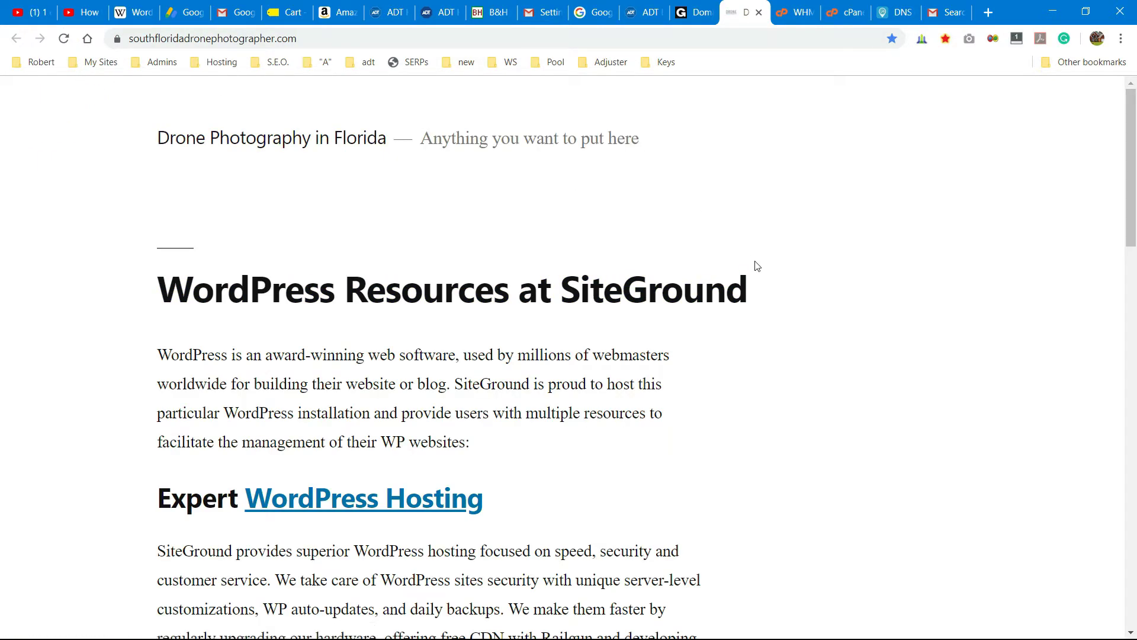
scroll(755, 264, down, 10)
scroll(759, 276, up, 10)
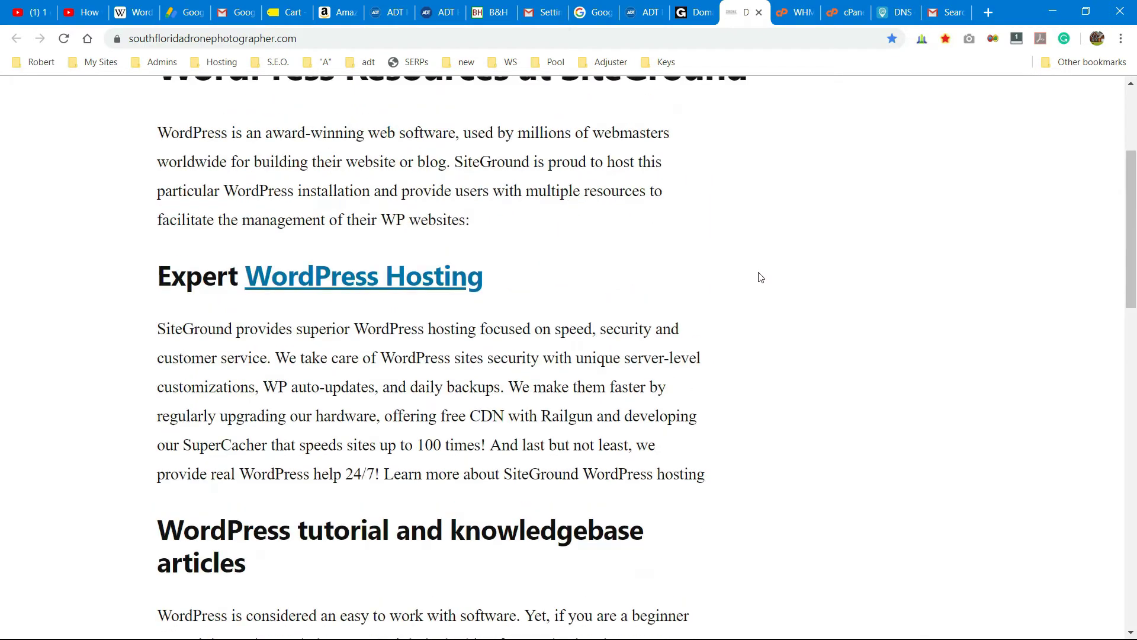
click(835, 19)
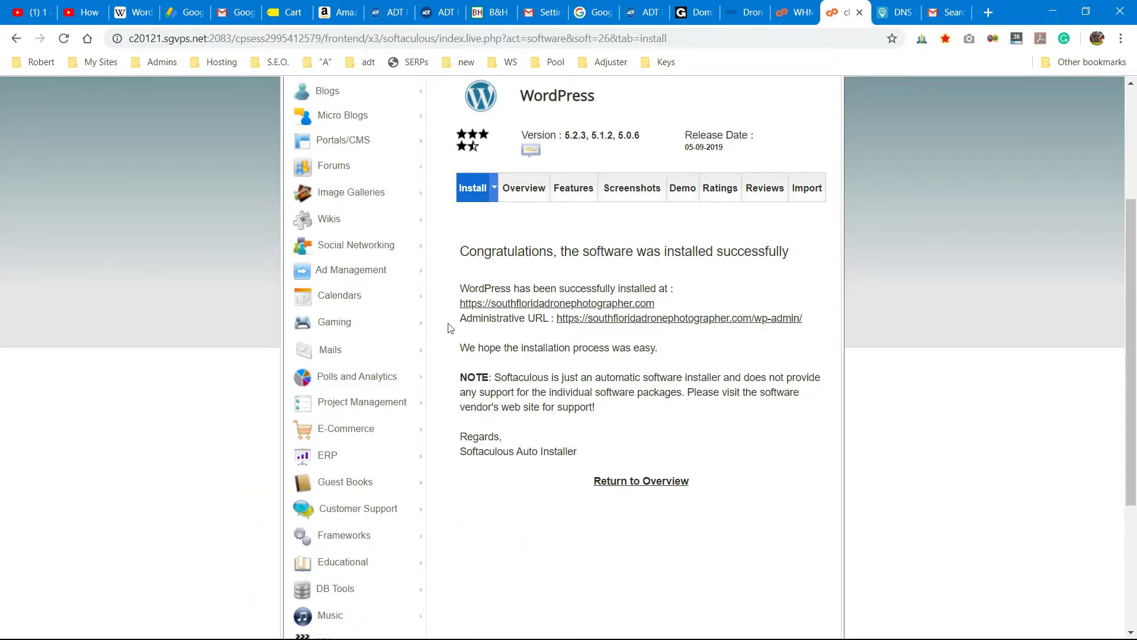
- Open the WordPress admin dashboard via the Administrative URL and go to the Users screen
click(724, 319)
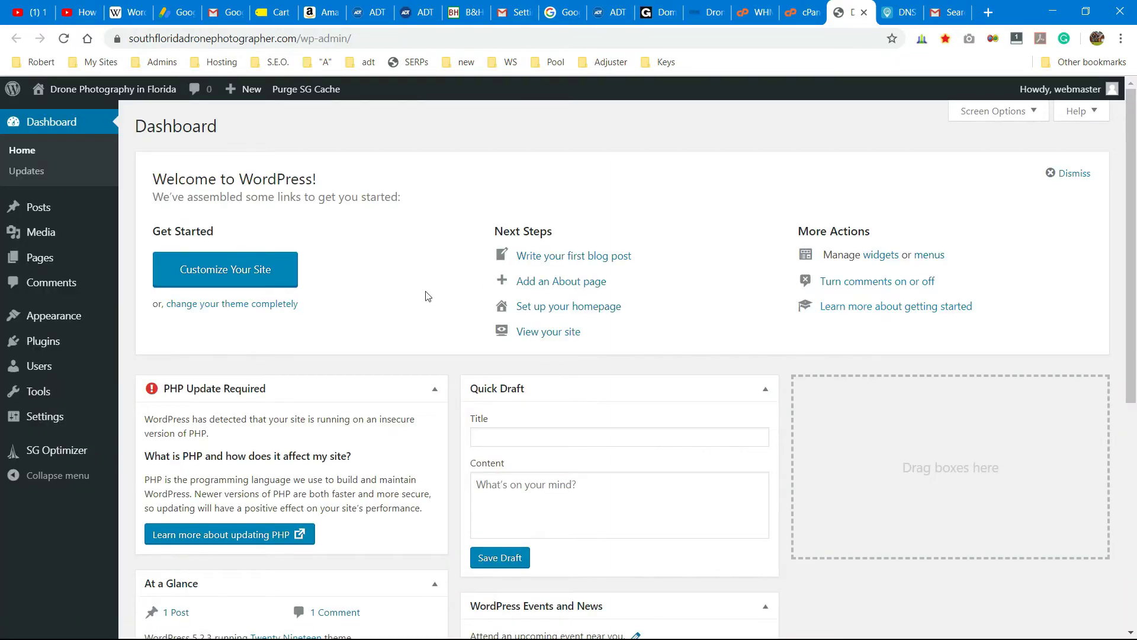
mouse_move(257, 98)
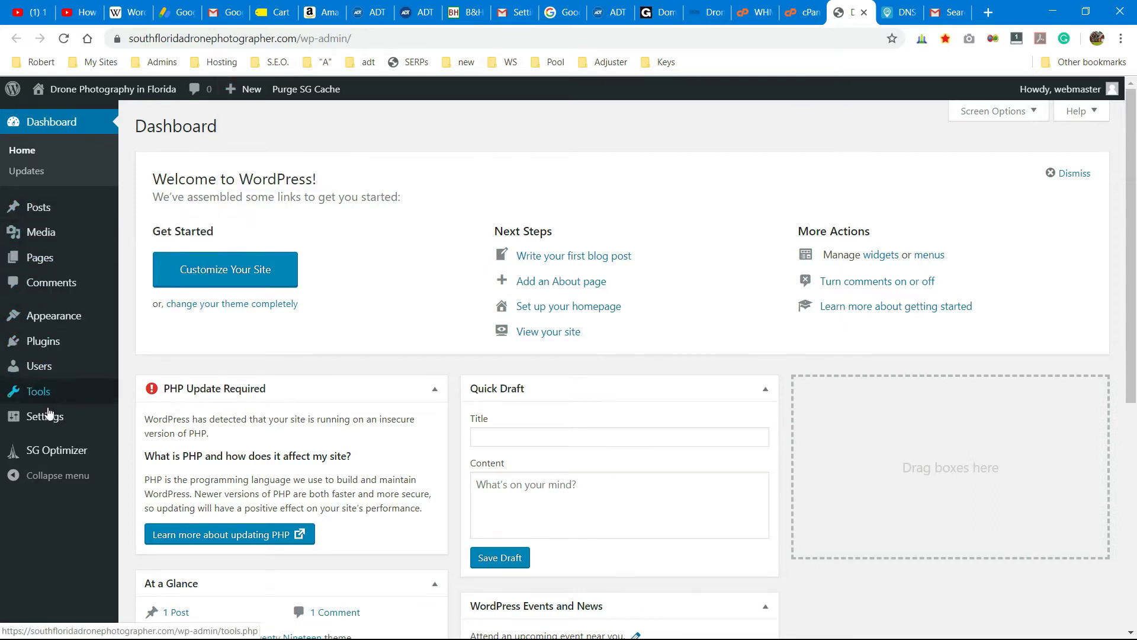
click(38, 371)
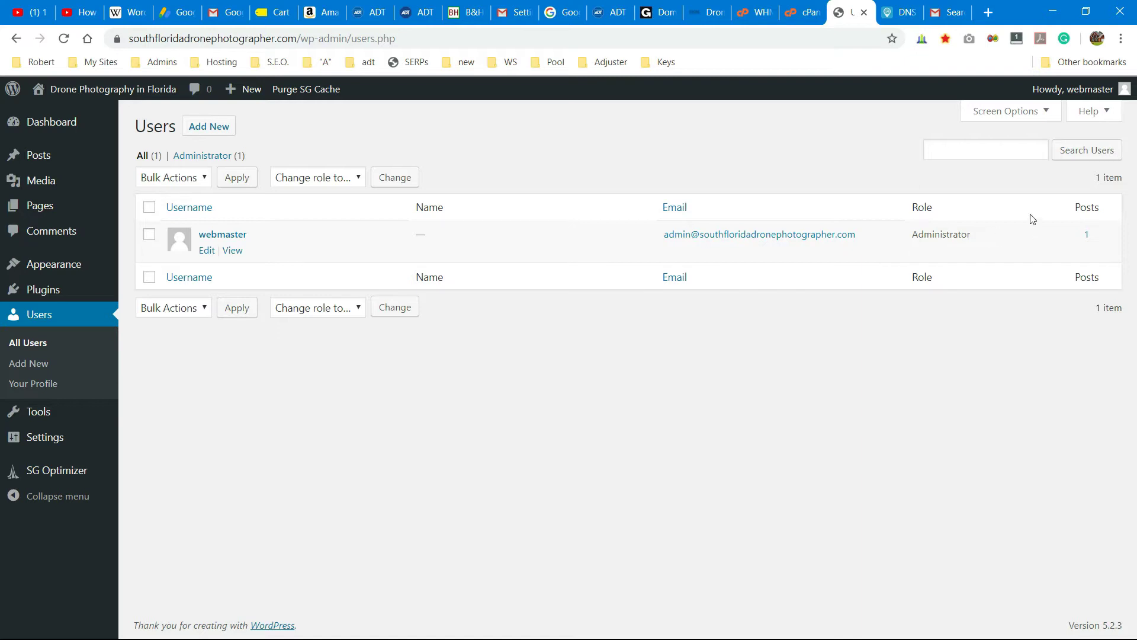
- Open the administrator's own profile and look over its settings
mouse_move(1088, 94)
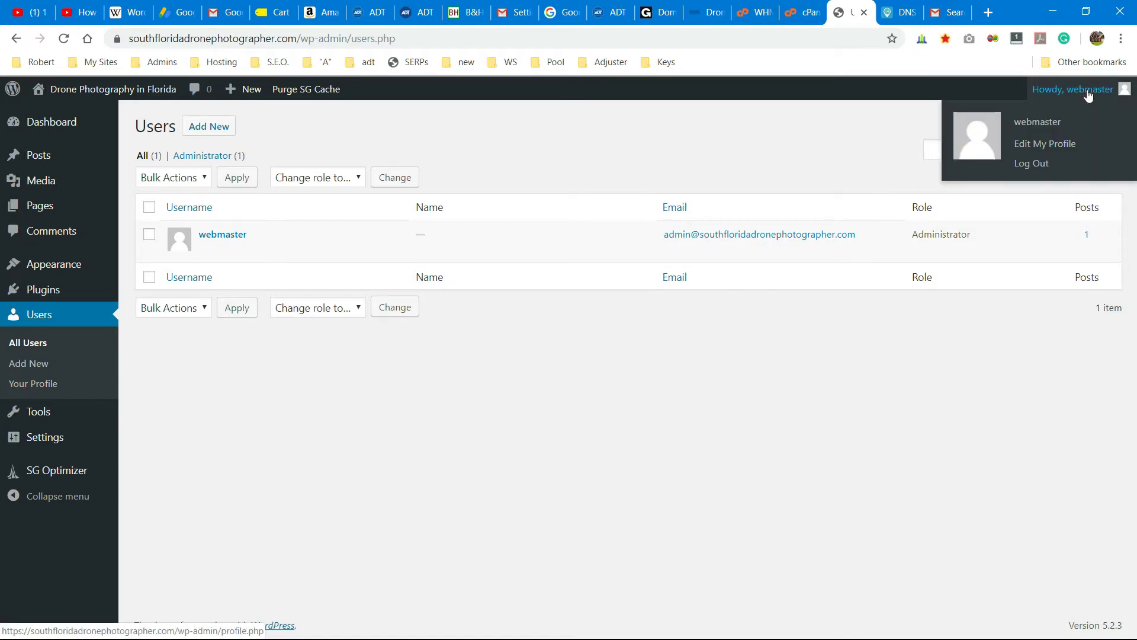
click(1053, 145)
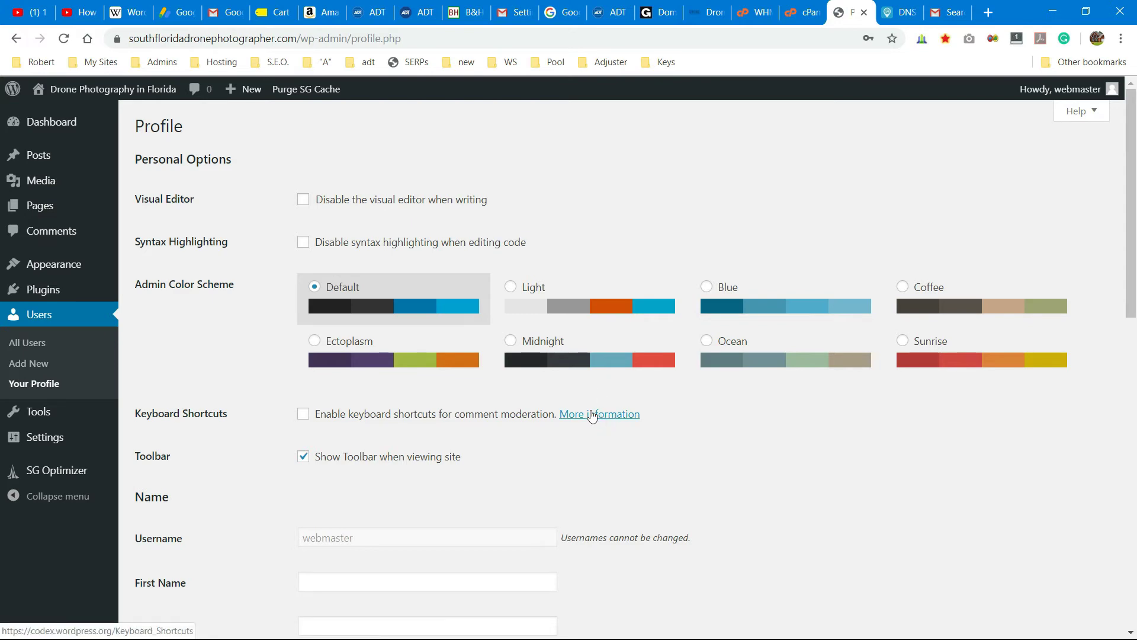
scroll(593, 415, down, 2)
scroll(592, 416, down, 5)
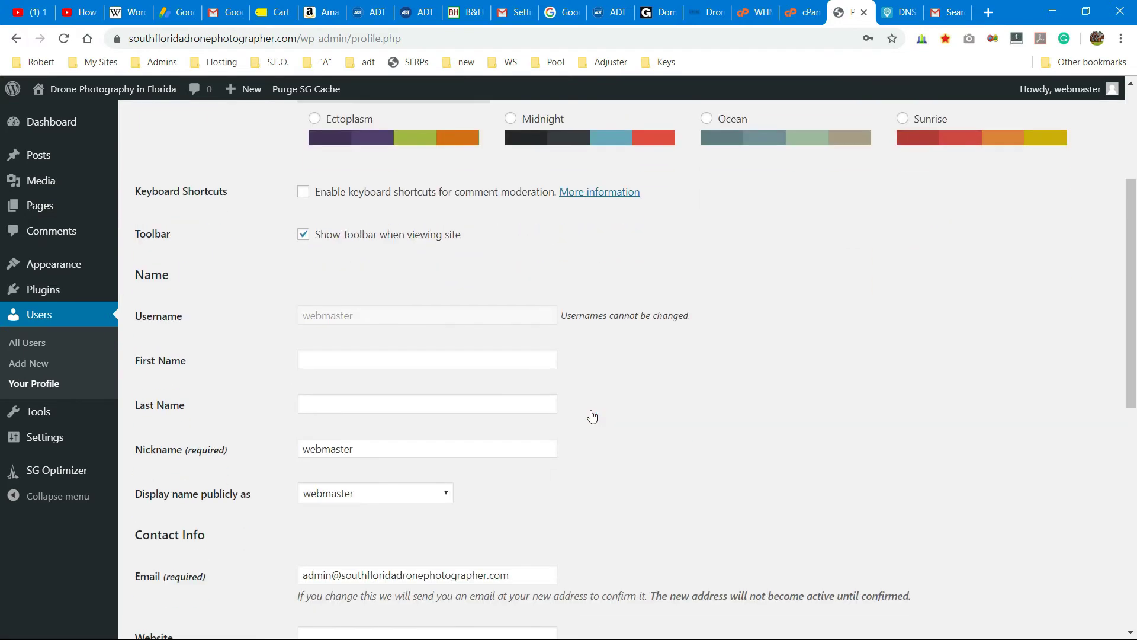
scroll(592, 416, down, 3)
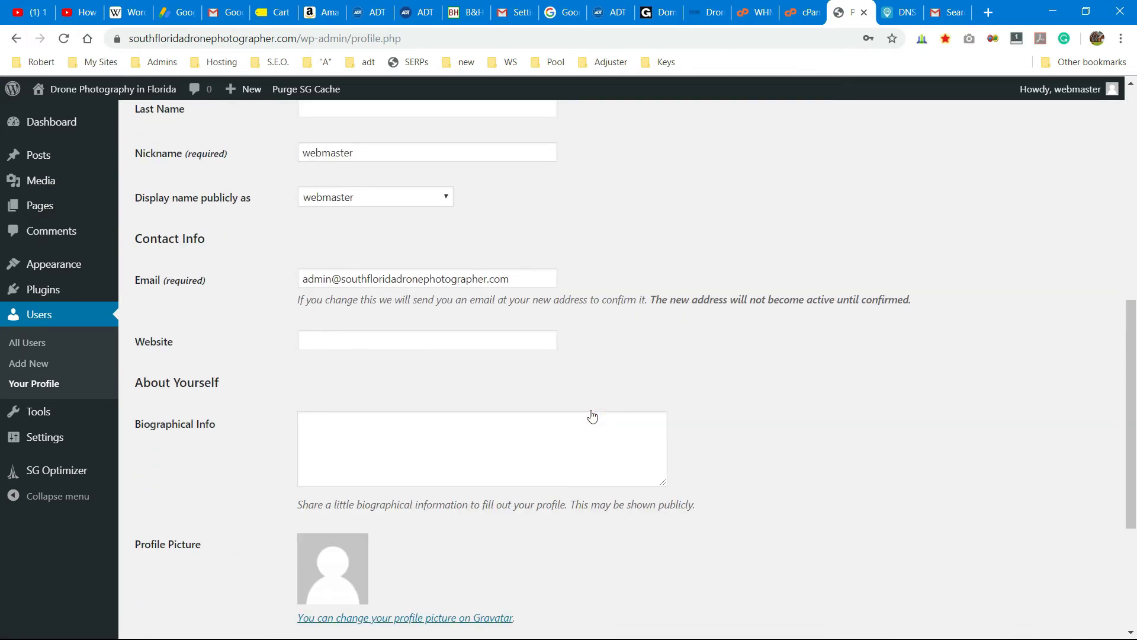
scroll(593, 416, down, 4)
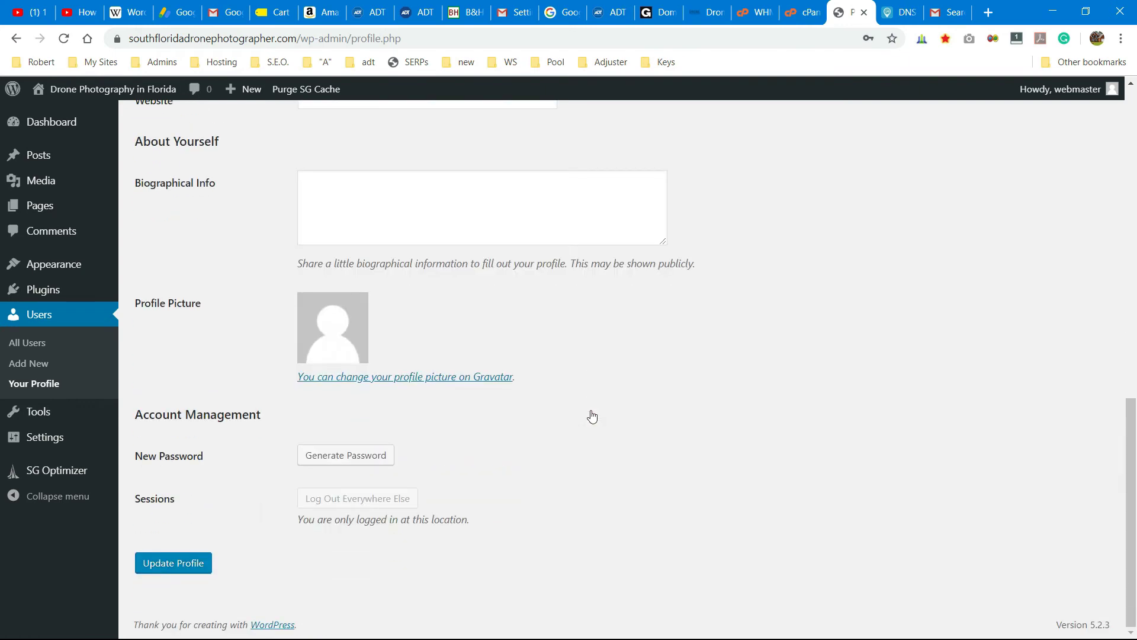
- Start a new blank page from the admin bar's New menu
scroll(592, 416, up, 12)
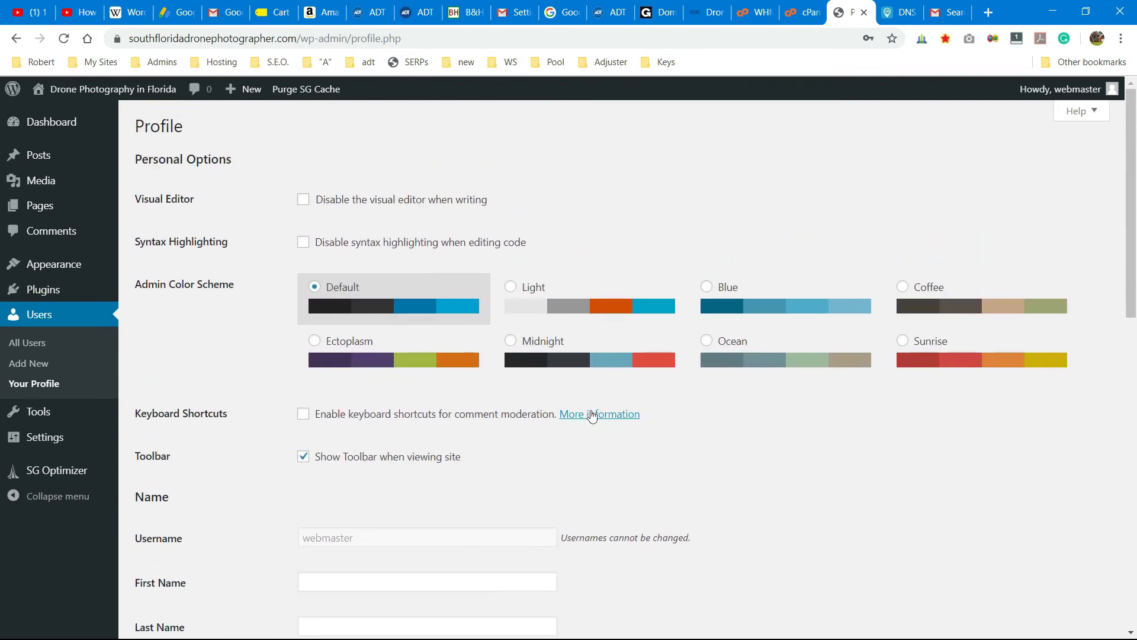
mouse_move(135, 99)
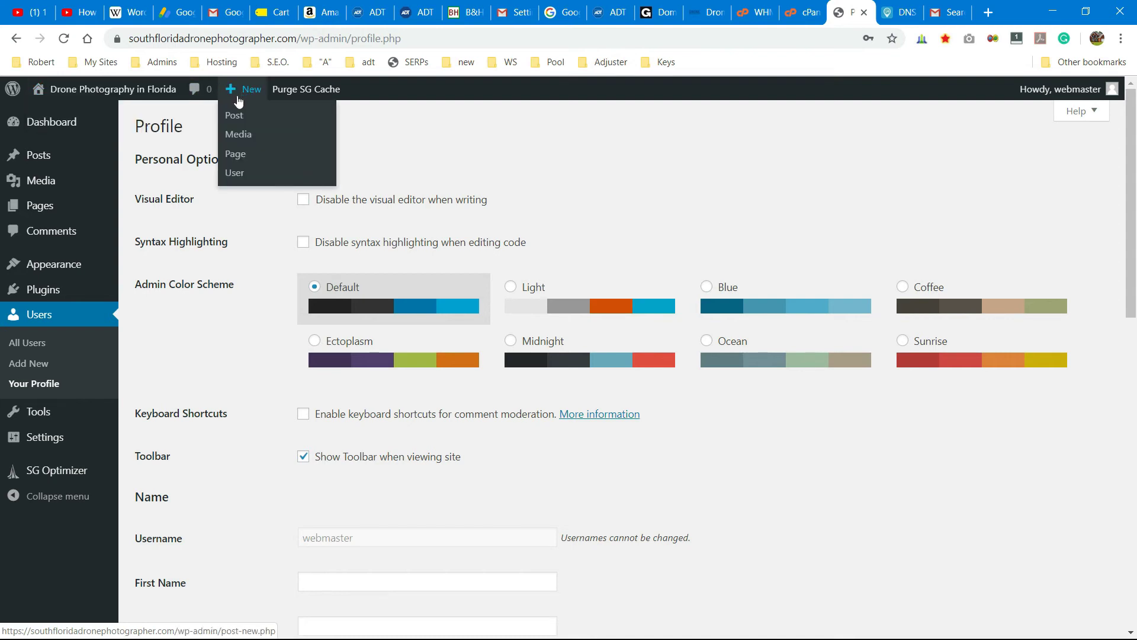
click(238, 155)
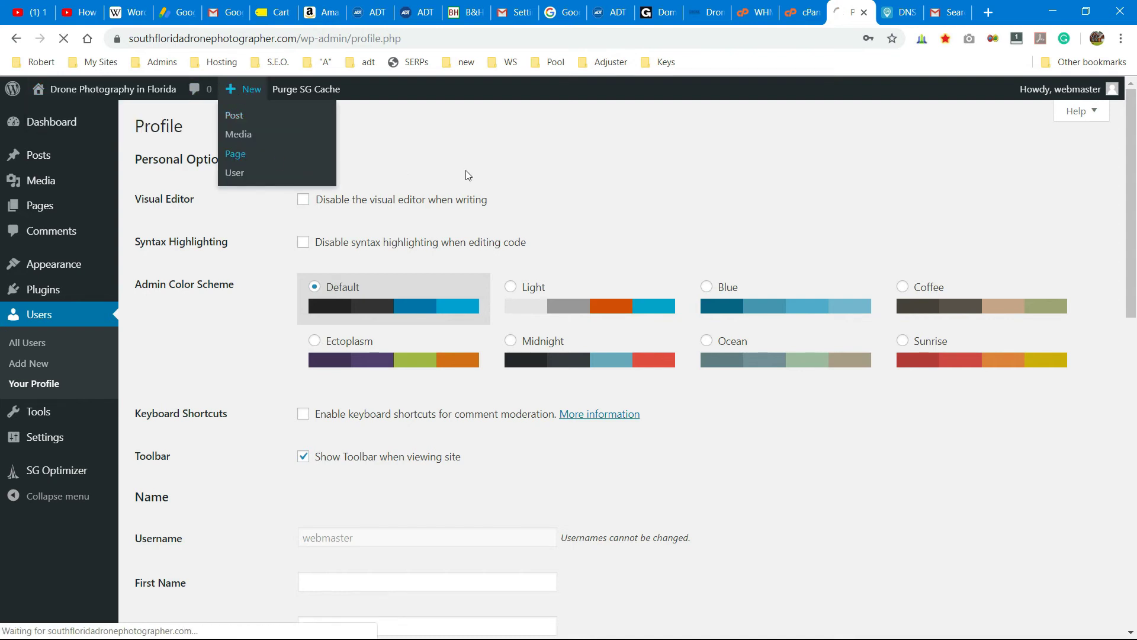